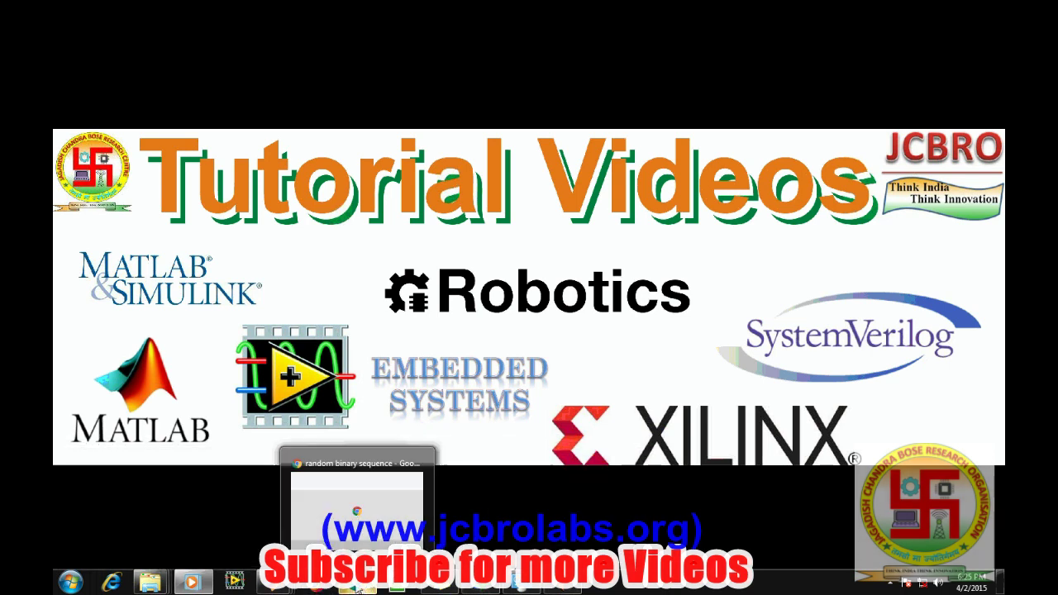
# Step: Restore MATLAB and launch Simulink with the simulink command
pyautogui.click(339, 478)
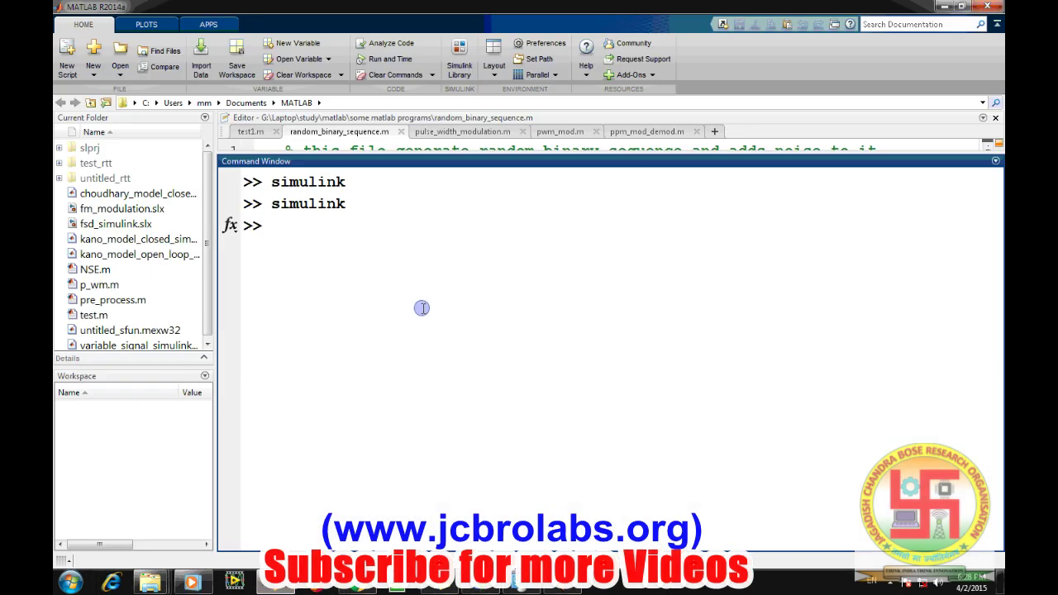
pyautogui.write('simulink')
pyautogui.press('Return')
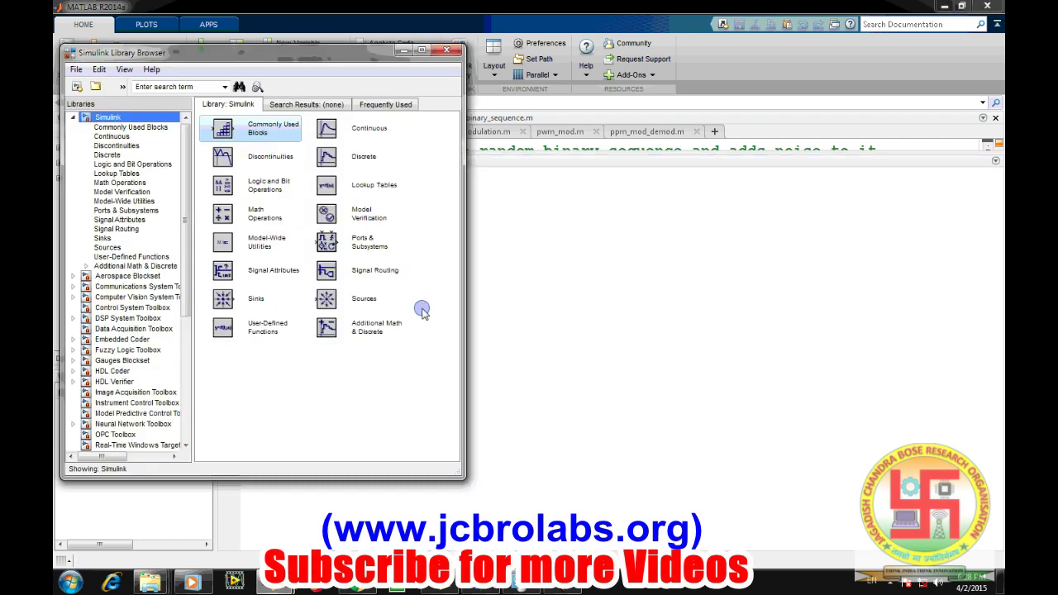
# Step: Create a blank untitled model, close the extra untitled1 copy, and place it beside the Library Browser
pyautogui.click(76, 86)
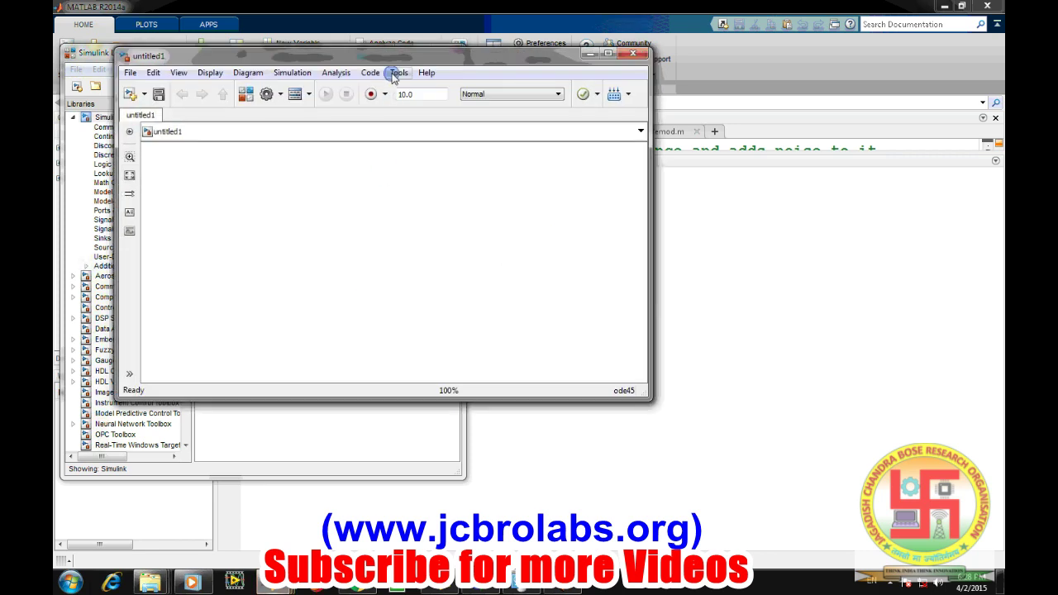
pyautogui.moveTo(394, 63); pyautogui.dragTo(671, 85)
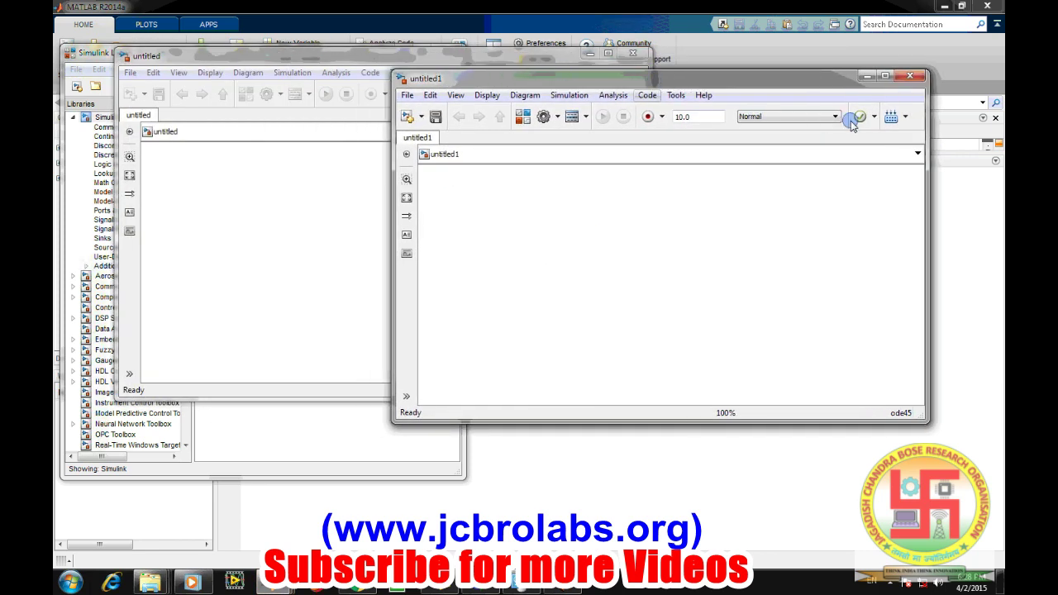
pyautogui.click(910, 76)
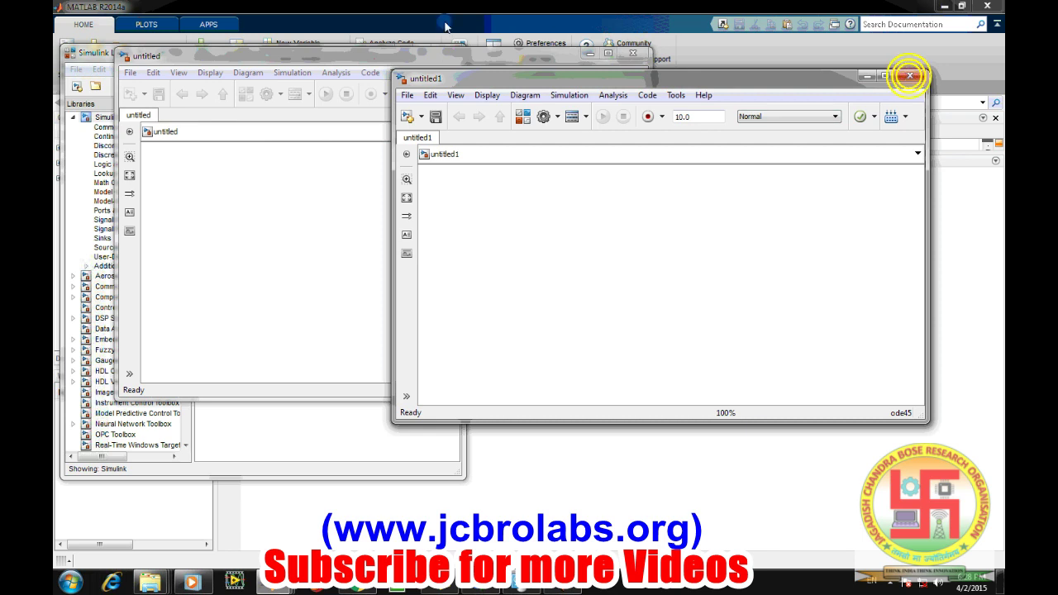
pyautogui.click(363, 57)
pyautogui.moveTo(378, 62); pyautogui.dragTo(659, 90)
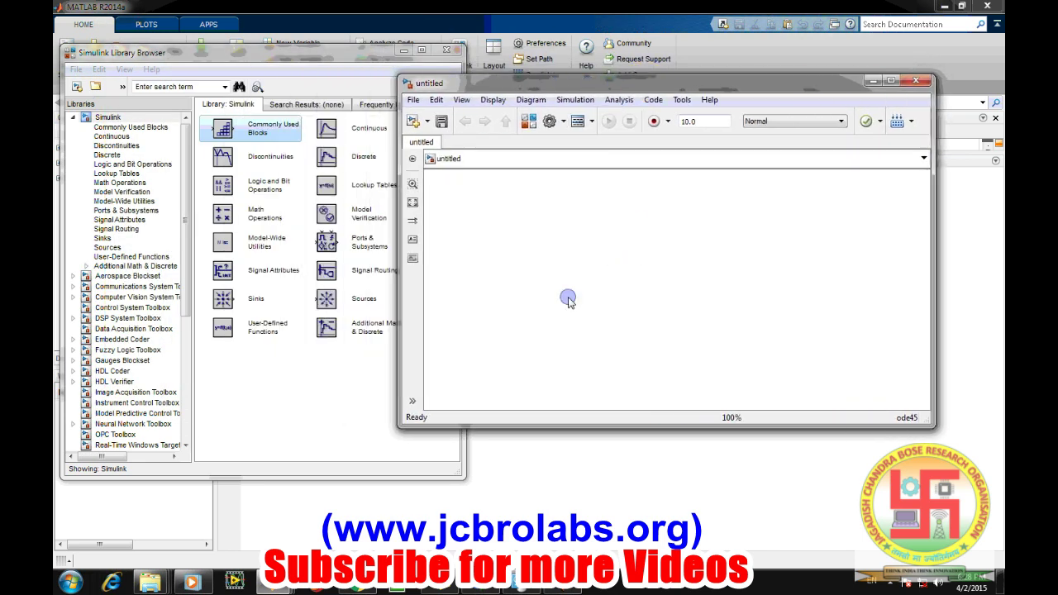
# Step: Drag a Random Number block from Sources into the untitled model, zoom in, and select it
pyautogui.click(106, 126)
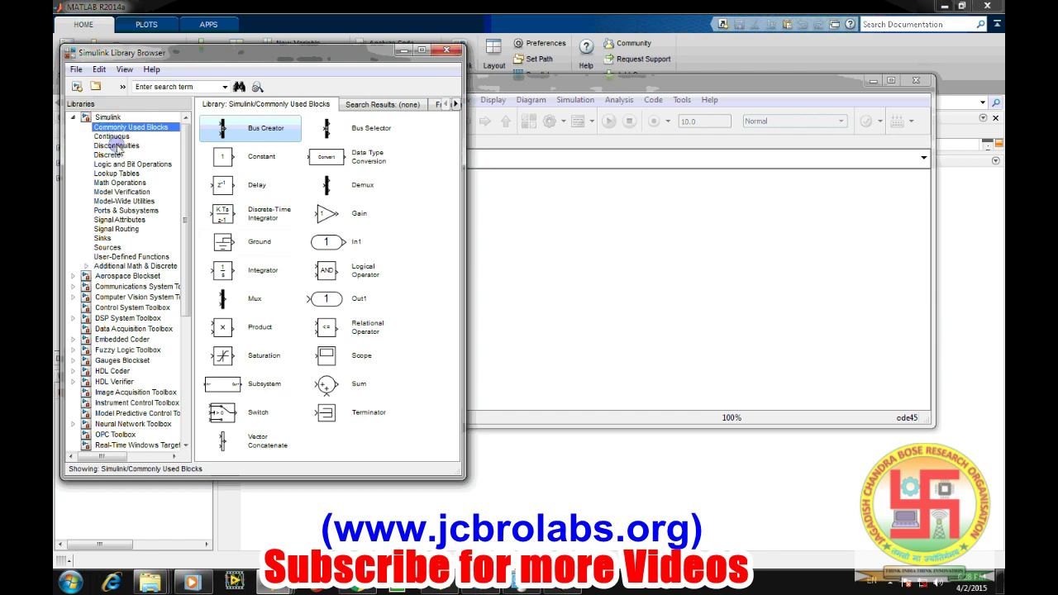
pyautogui.click(105, 248)
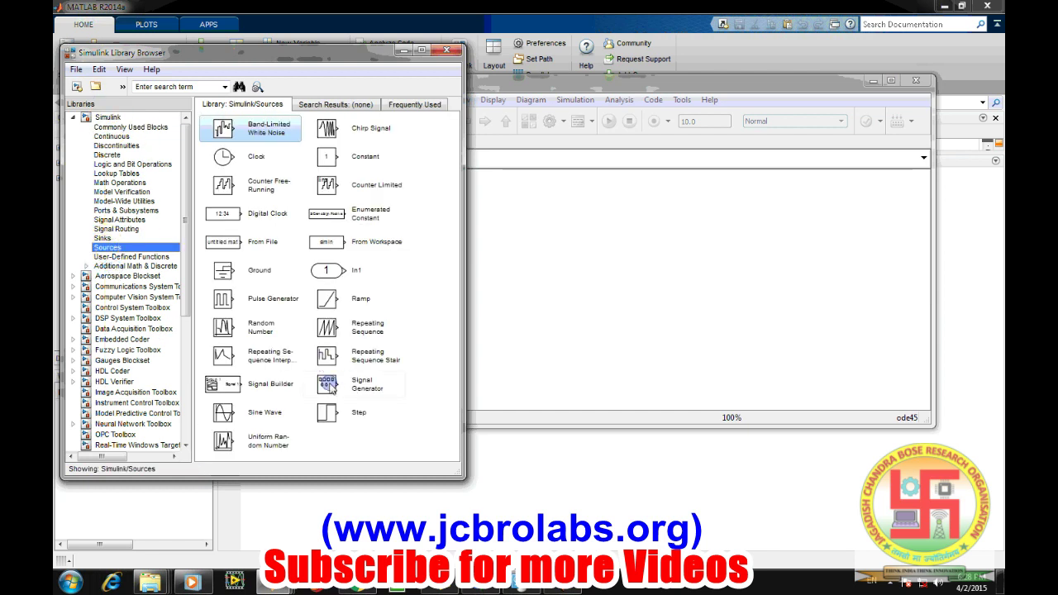
pyautogui.moveTo(249, 327); pyautogui.dragTo(512, 261)
pyautogui.scroll(3, 503, 261)
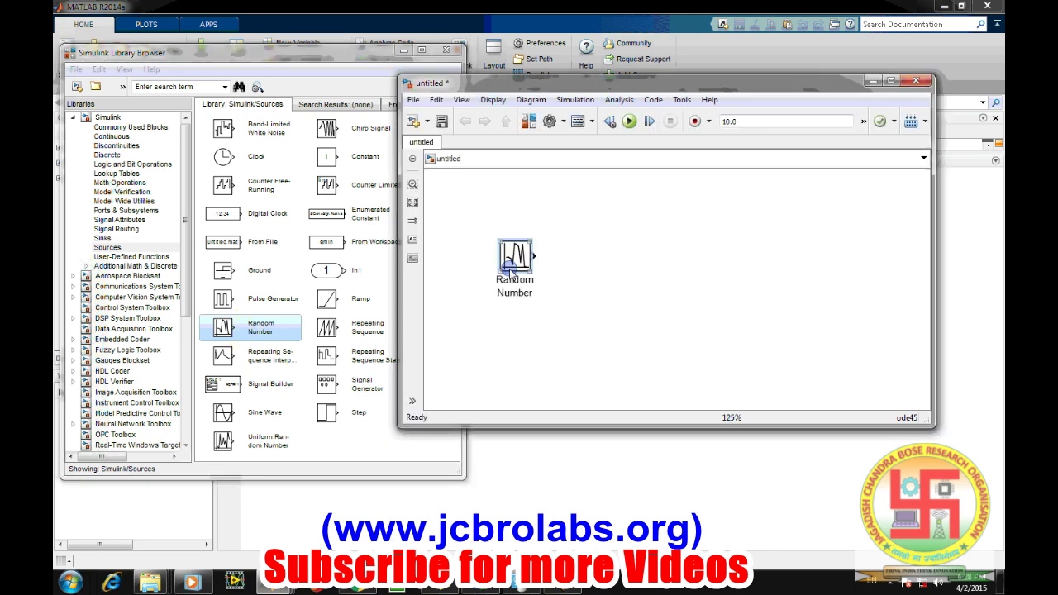
pyautogui.click(583, 295)
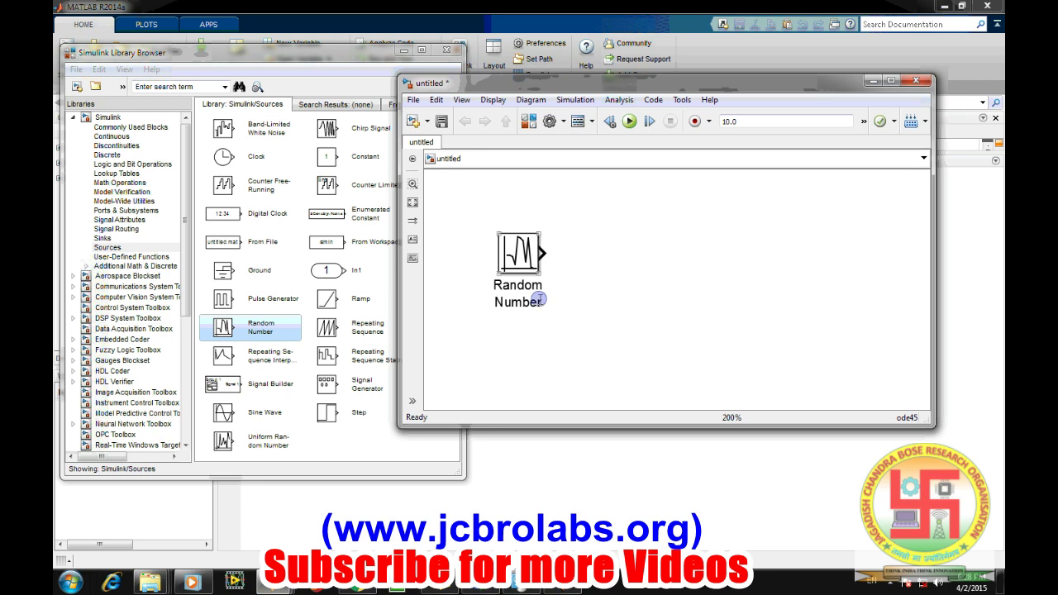
pyautogui.click(523, 256)
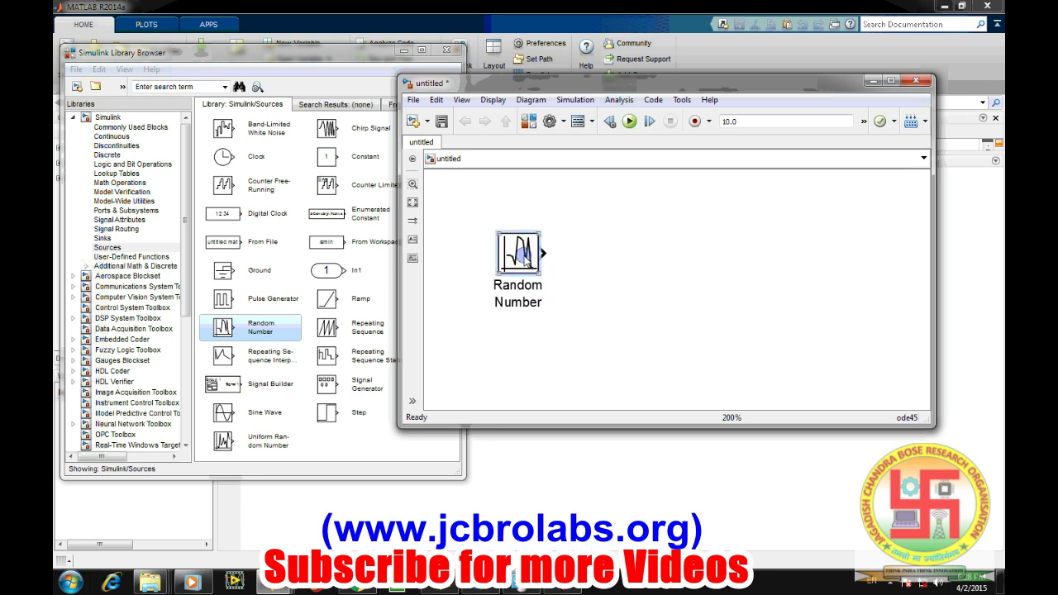
pyautogui.doubleClick(523, 256)
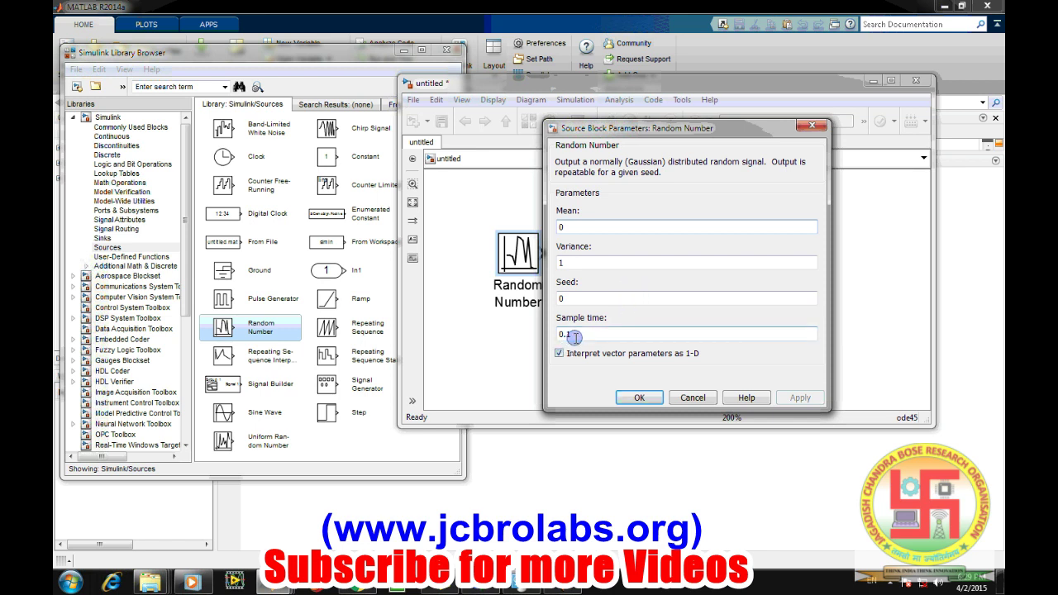
pyautogui.click(639, 397)
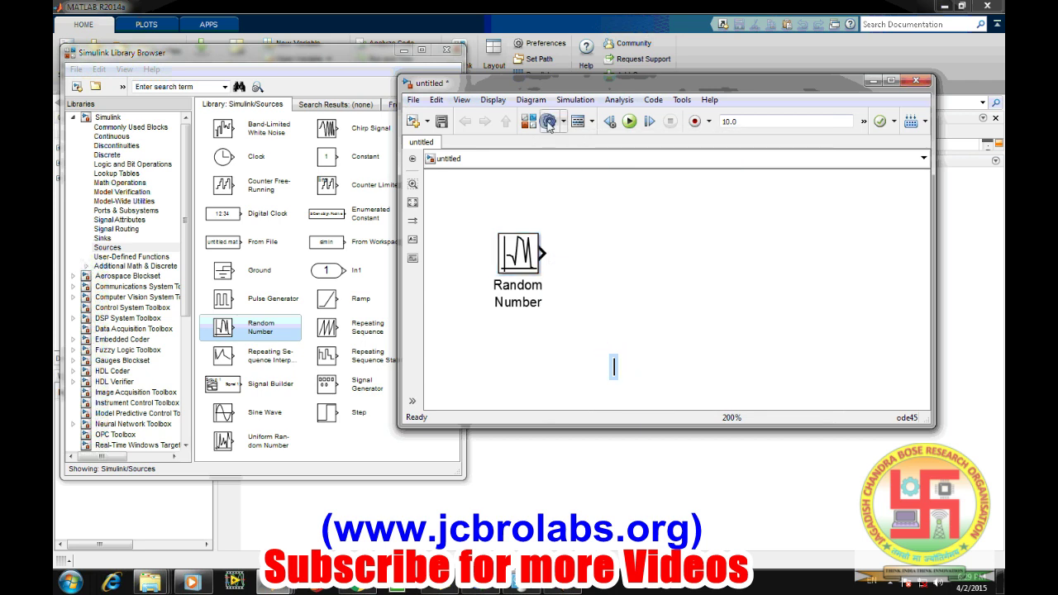
# Step: In Configuration Parameters, switch the solver to Fixed-step with a 0.01 step size
pyautogui.click(549, 125)
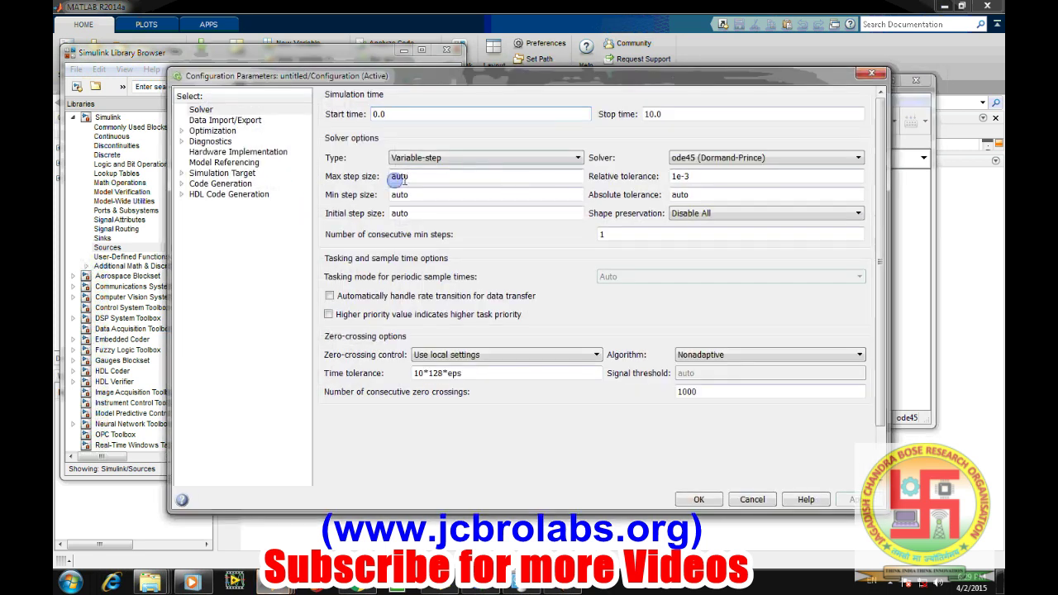
pyautogui.click(453, 158)
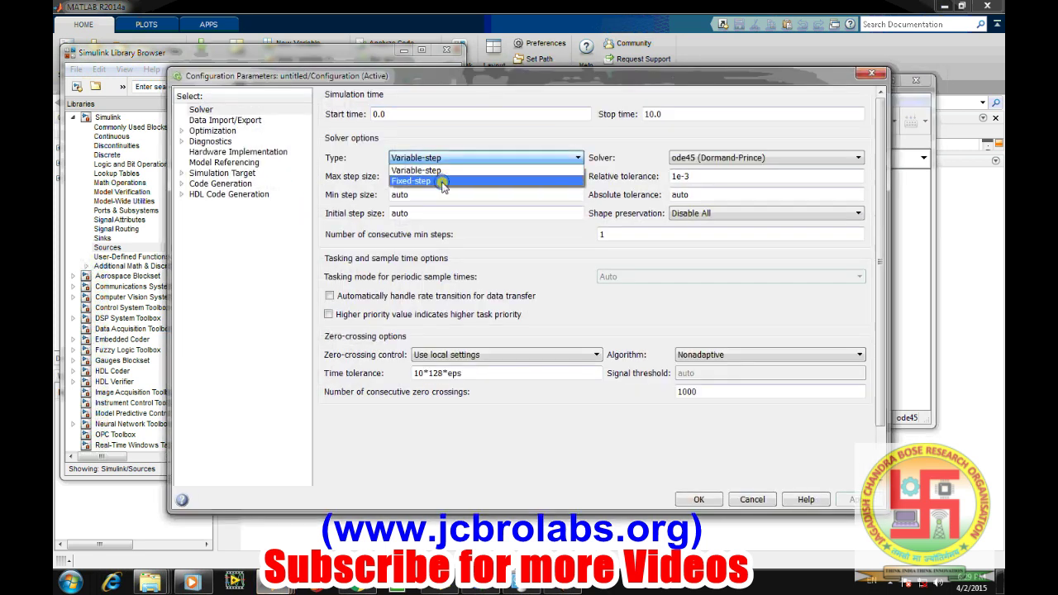
pyautogui.click(447, 173)
pyautogui.doubleClick(637, 182)
pyautogui.write('0.01')
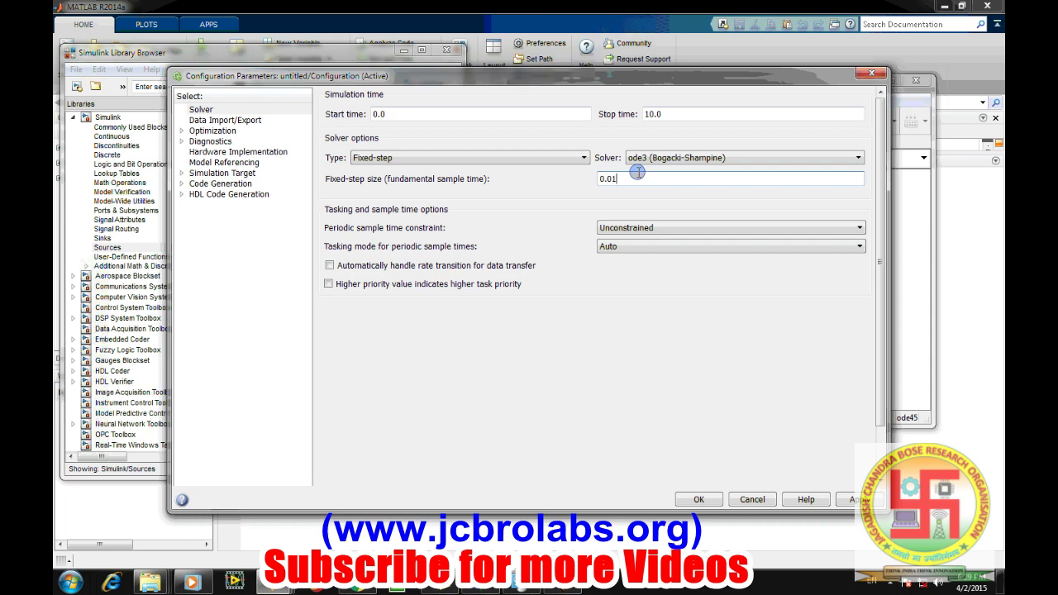
pyautogui.click(697, 500)
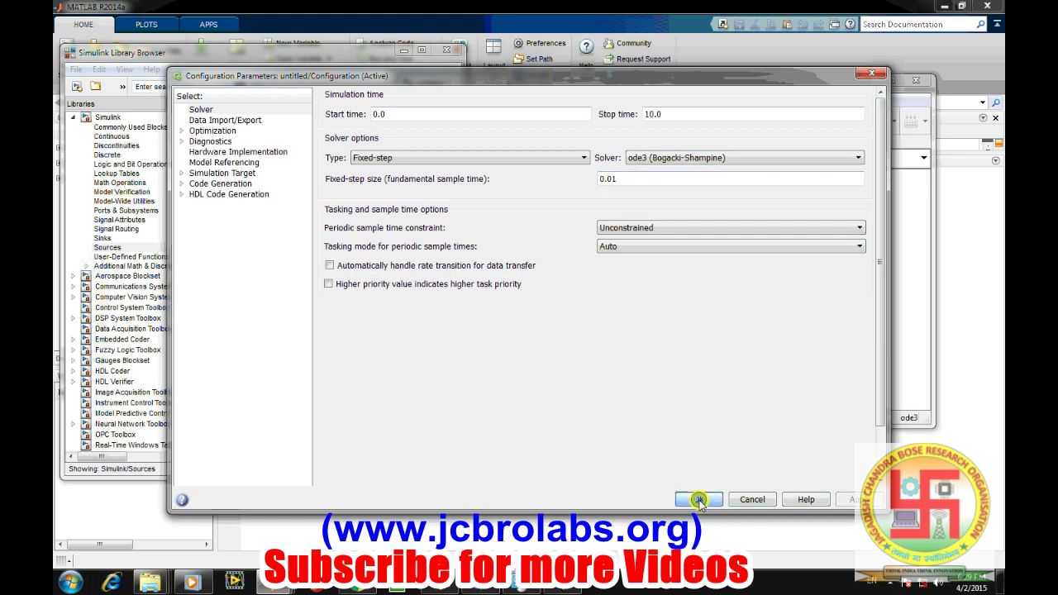
pyautogui.doubleClick(517, 250)
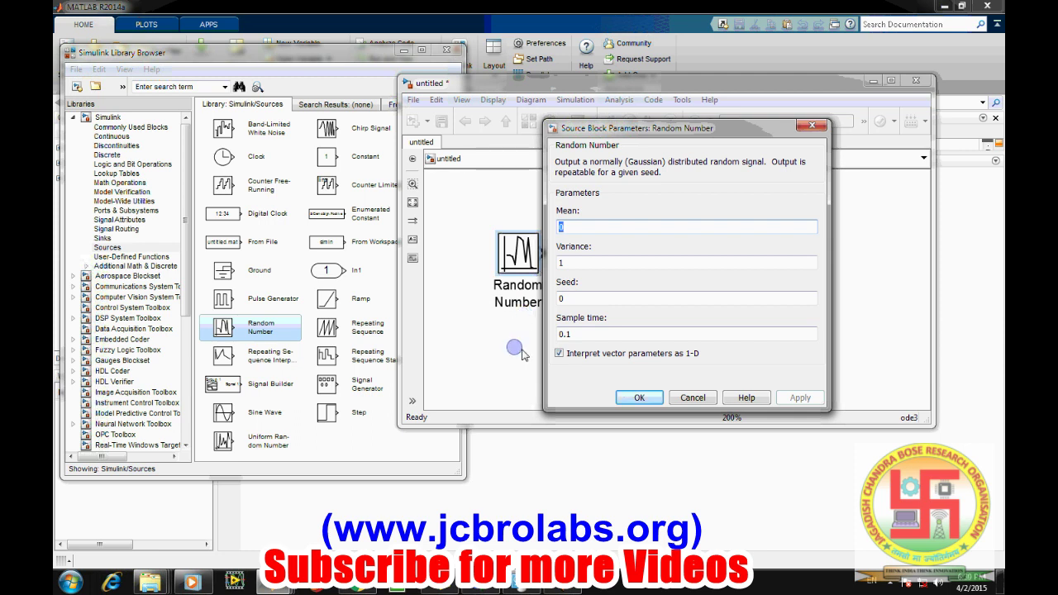
pyautogui.click(637, 398)
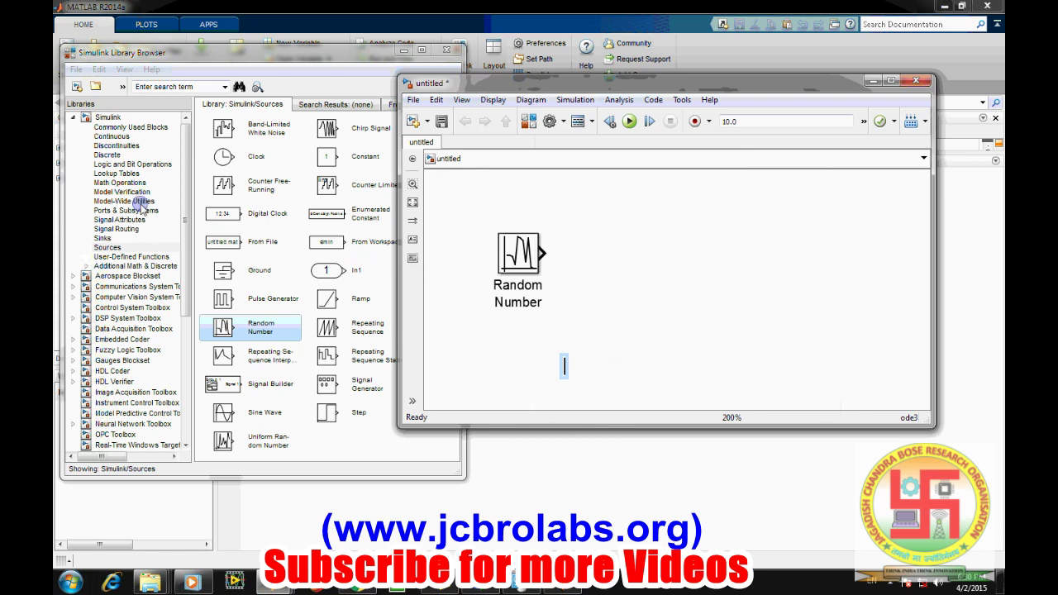
# Step: Place Compare To Zero from Logic and Bit Operations and wire Random Number's output into it
pyautogui.click(131, 164)
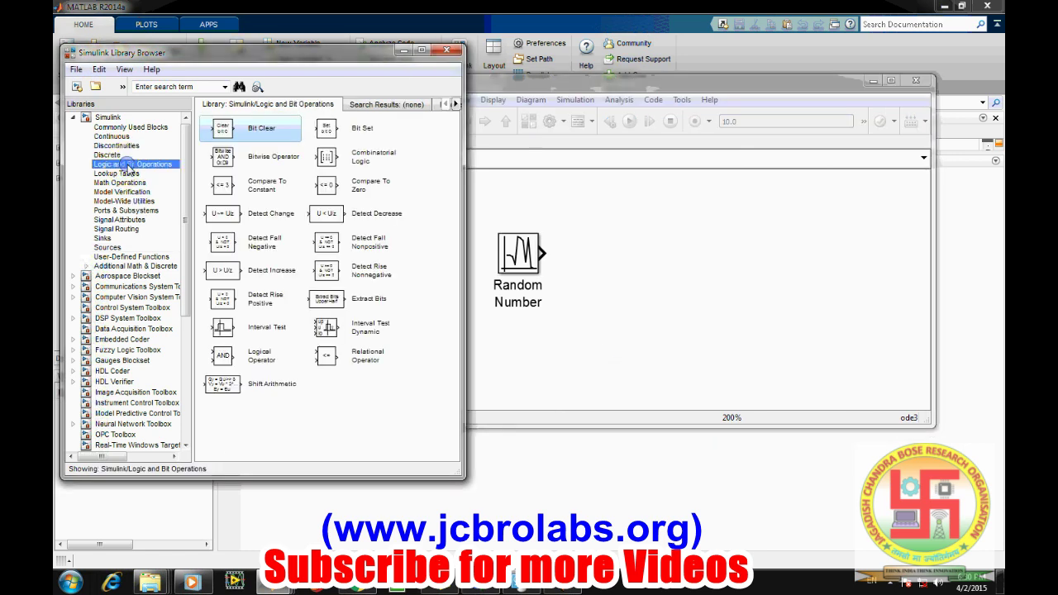
pyautogui.click(327, 185)
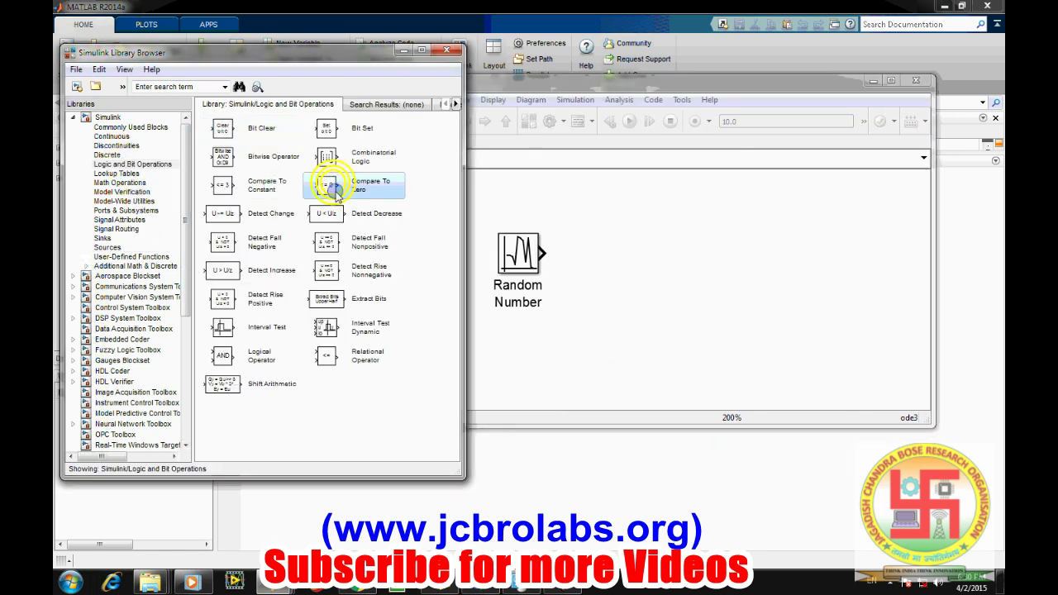
pyautogui.moveTo(662, 267); pyautogui.dragTo(640, 253)
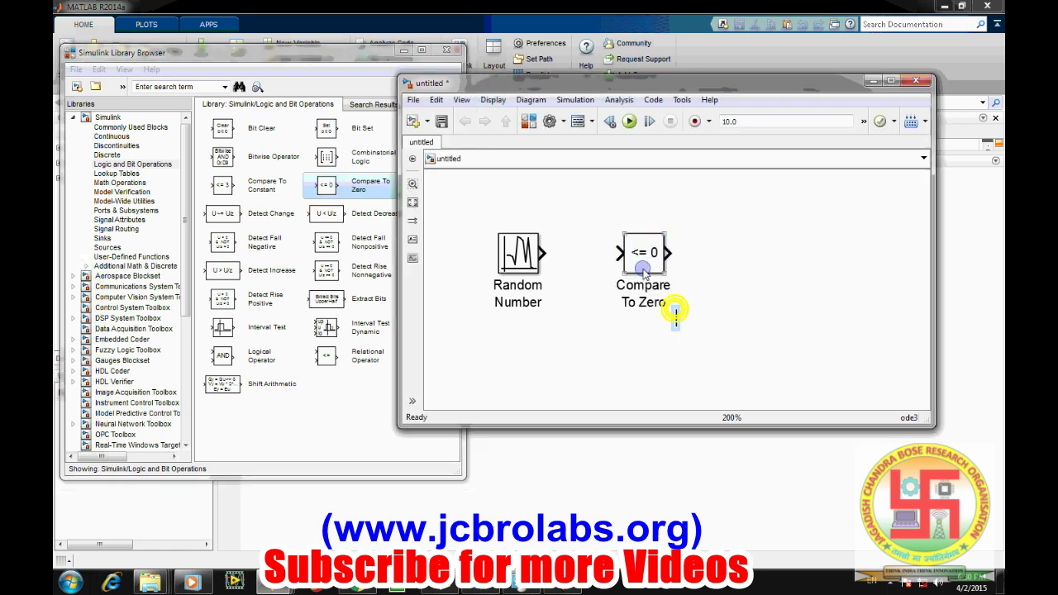
pyautogui.moveTo(540, 252); pyautogui.dragTo(623, 254)
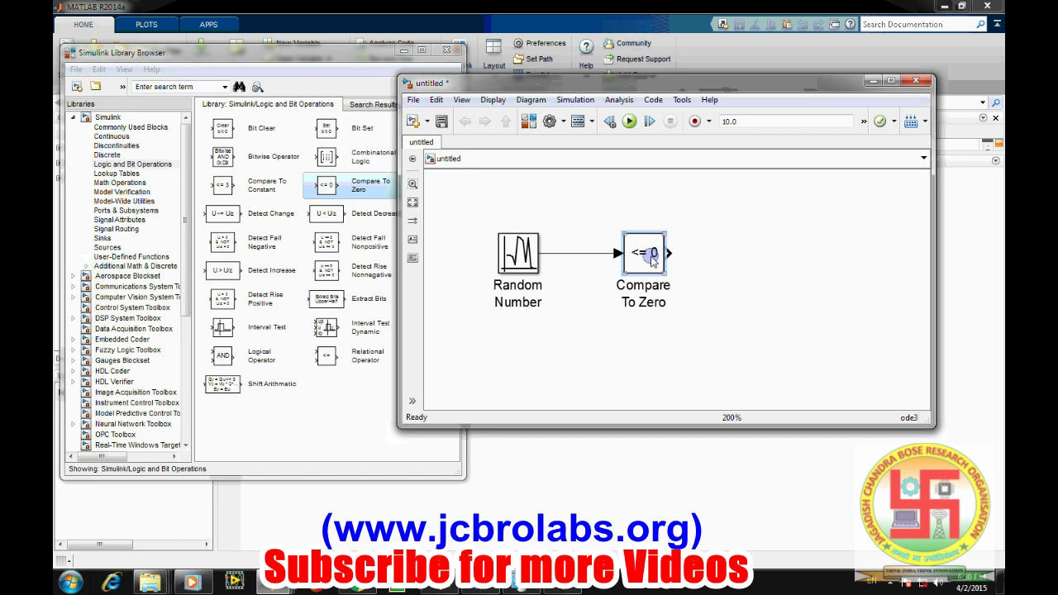
pyautogui.click(634, 259)
pyautogui.click(642, 258)
# Step: Keep boolean as Compare To Zero's output data type with operator <=, and confirm
pyautogui.doubleClick(643, 258)
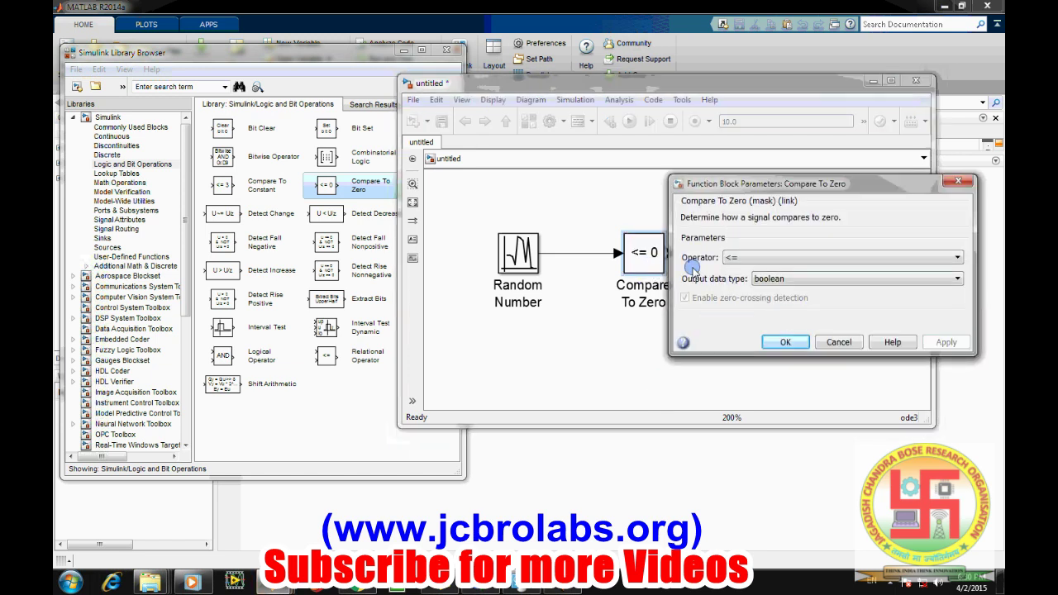
pyautogui.click(791, 281)
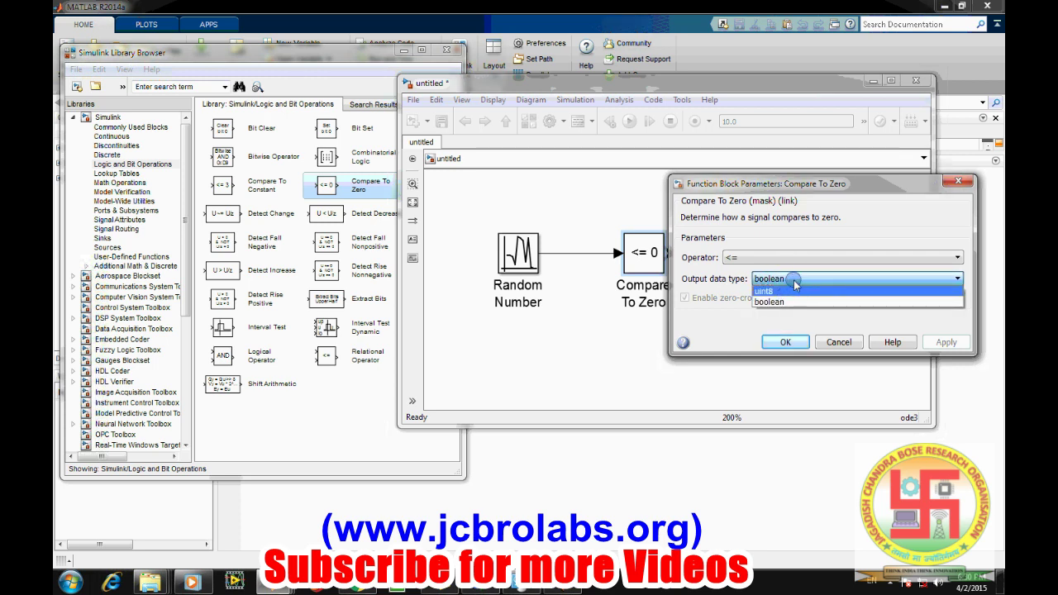
pyautogui.click(724, 300)
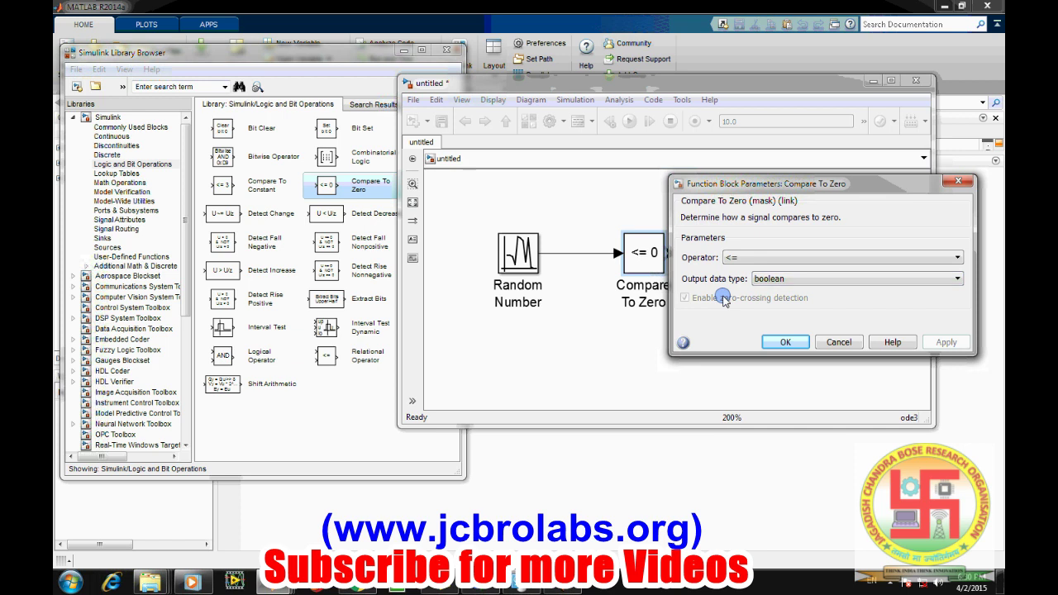
pyautogui.click(796, 281)
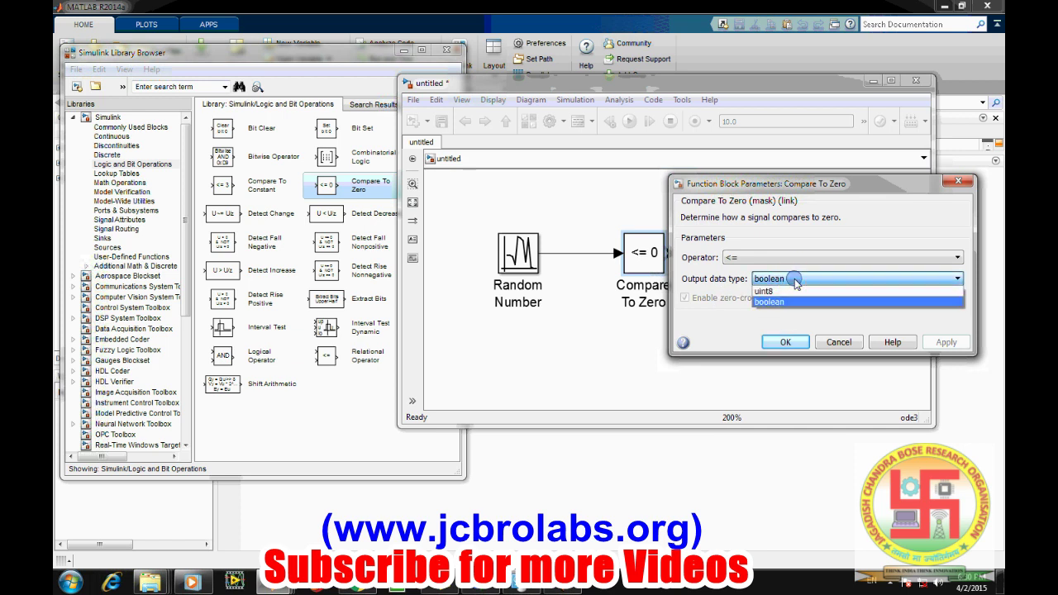
pyautogui.click(726, 285)
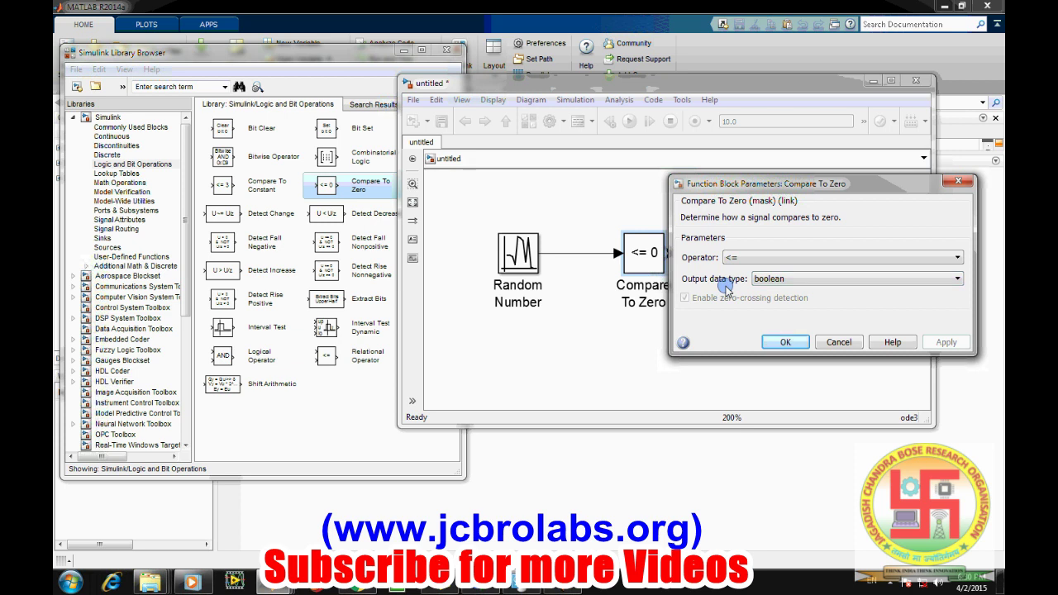
pyautogui.click(783, 279)
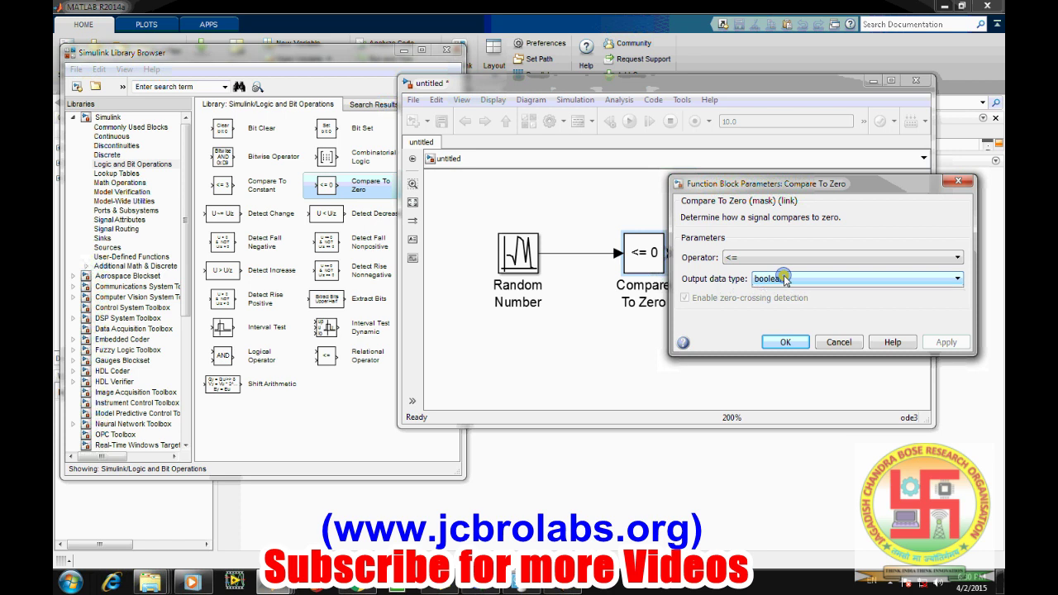
pyautogui.click(769, 302)
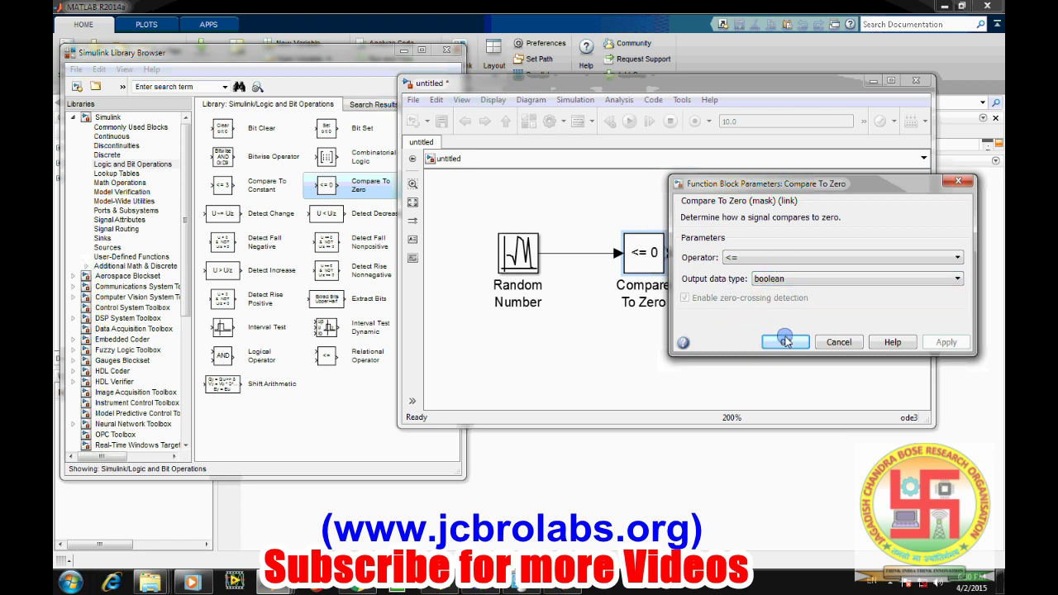
pyautogui.click(784, 342)
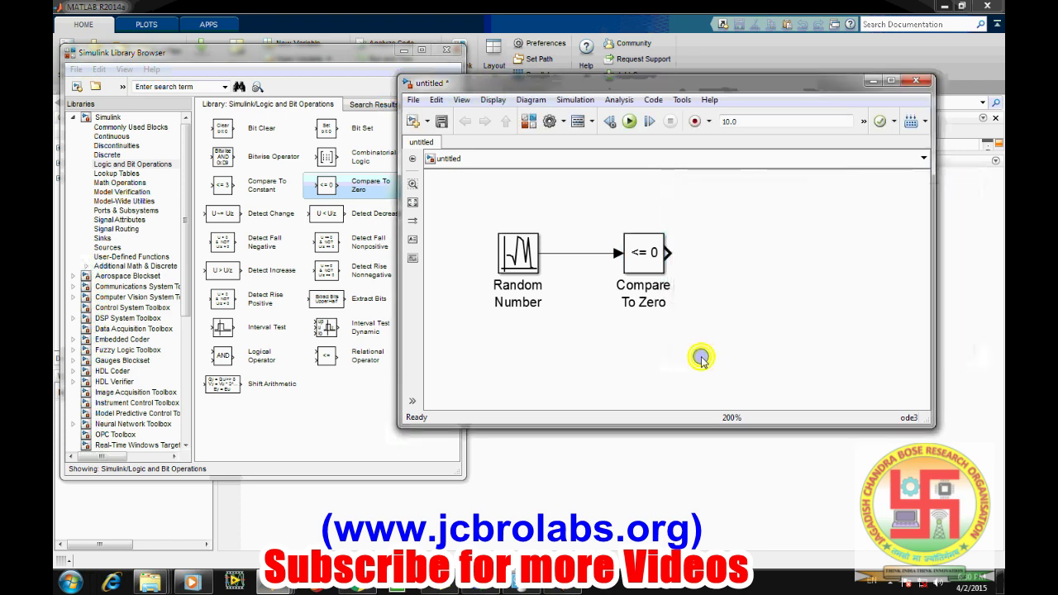
# Step: Add a Scope and an Out1 block from Sinks, both fed by the Compare To Zero output
pyautogui.click(103, 238)
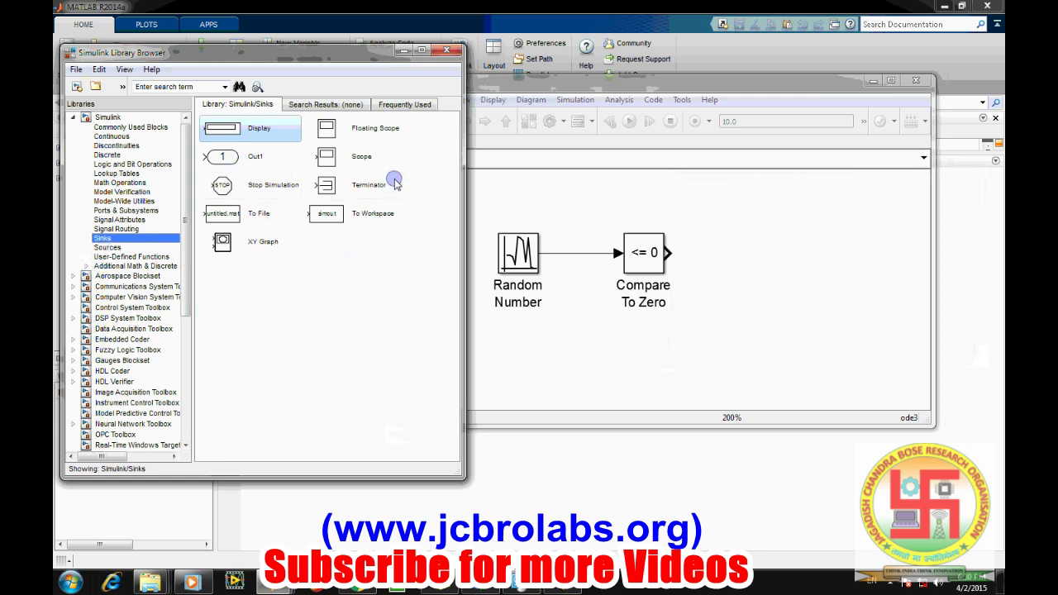
pyautogui.click(329, 157)
pyautogui.moveTo(751, 224); pyautogui.dragTo(776, 253)
pyautogui.moveTo(668, 253); pyautogui.dragTo(751, 253)
pyautogui.click(729, 328)
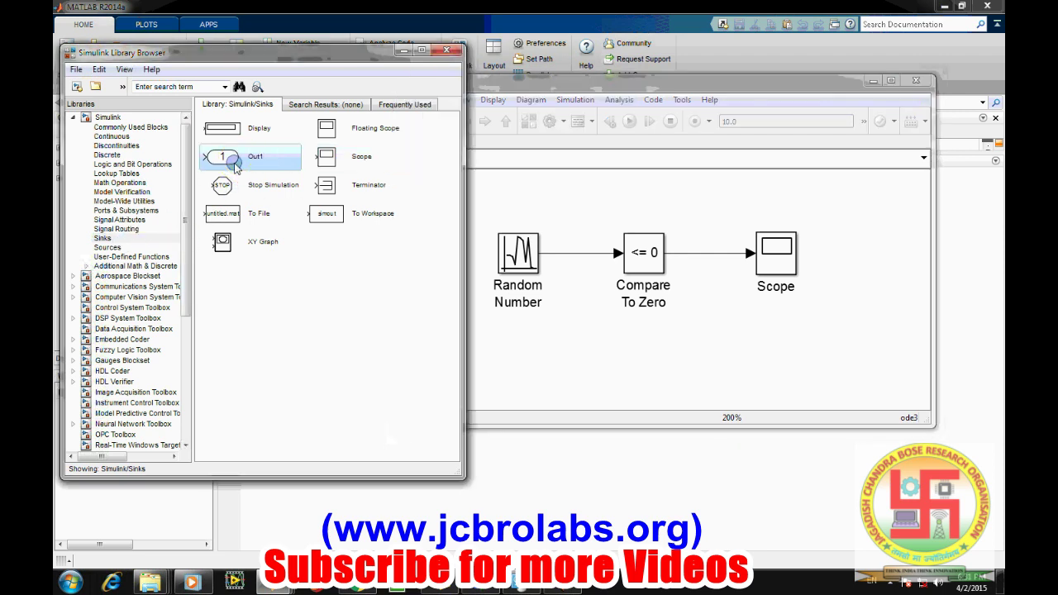
pyautogui.moveTo(240, 163)
pyautogui.mouseDown()
pyautogui.moveTo(812, 326)
pyautogui.moveTo(769, 318)
pyautogui.moveTo(706, 251)
pyautogui.moveTo(718, 273)
pyautogui.moveTo(709, 270)
pyautogui.mouseUp()
pyautogui.moveTo(766, 312); pyautogui.dragTo(689, 254)
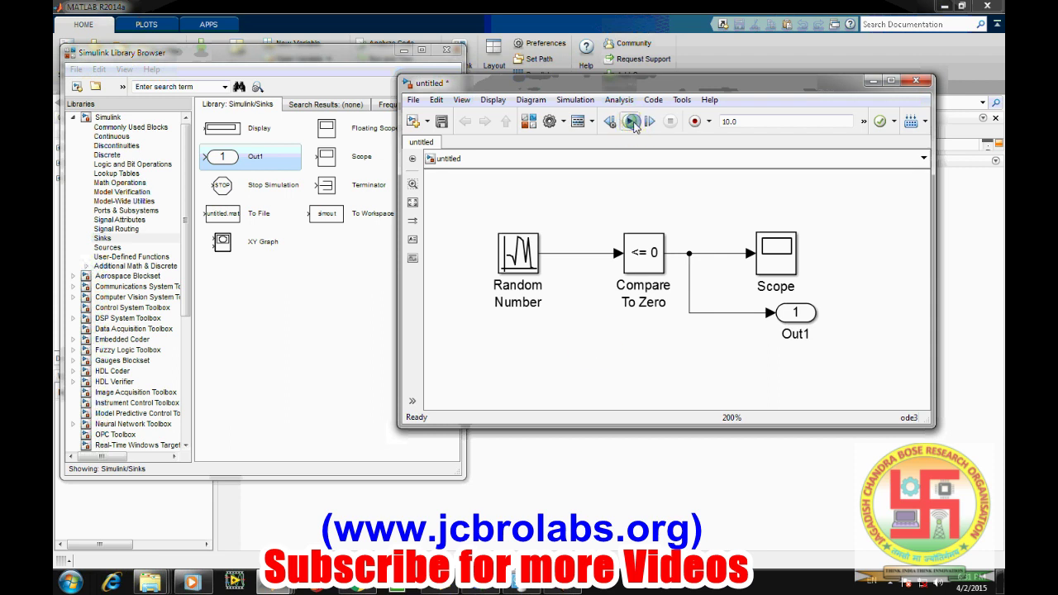
# Step: Run the simulation and open the Scope maximized at its full plot range
pyautogui.click(777, 258)
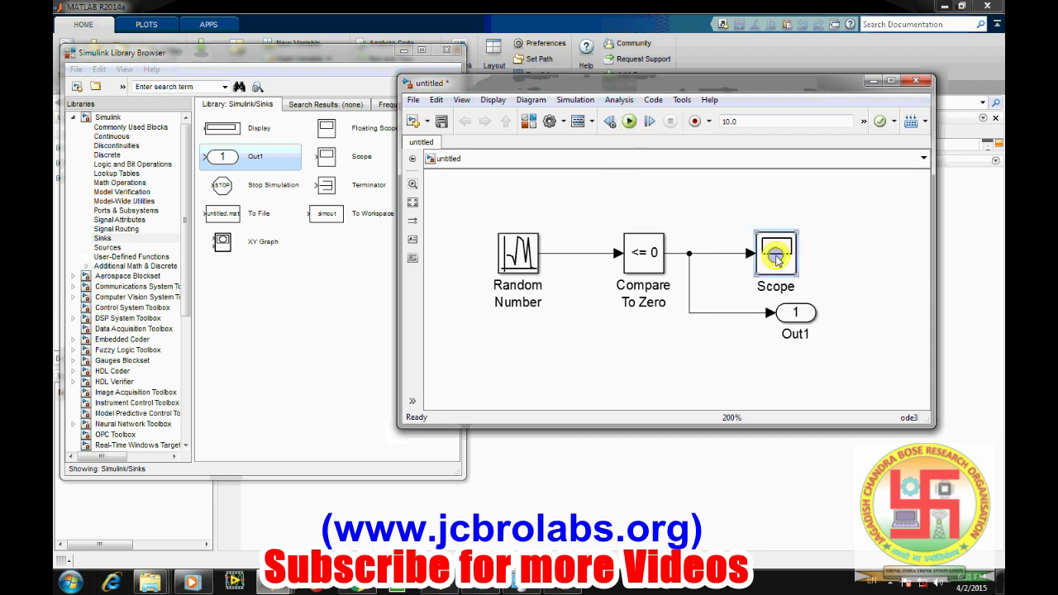
pyautogui.hotkey('ctrl', 't')
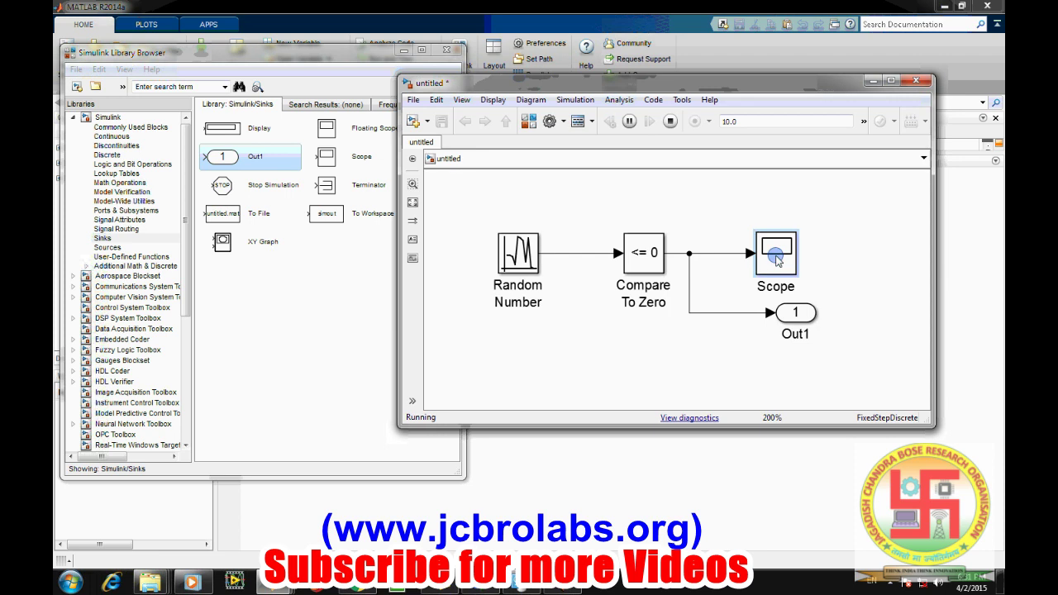
pyautogui.doubleClick(778, 259)
pyautogui.doubleClick(349, 232)
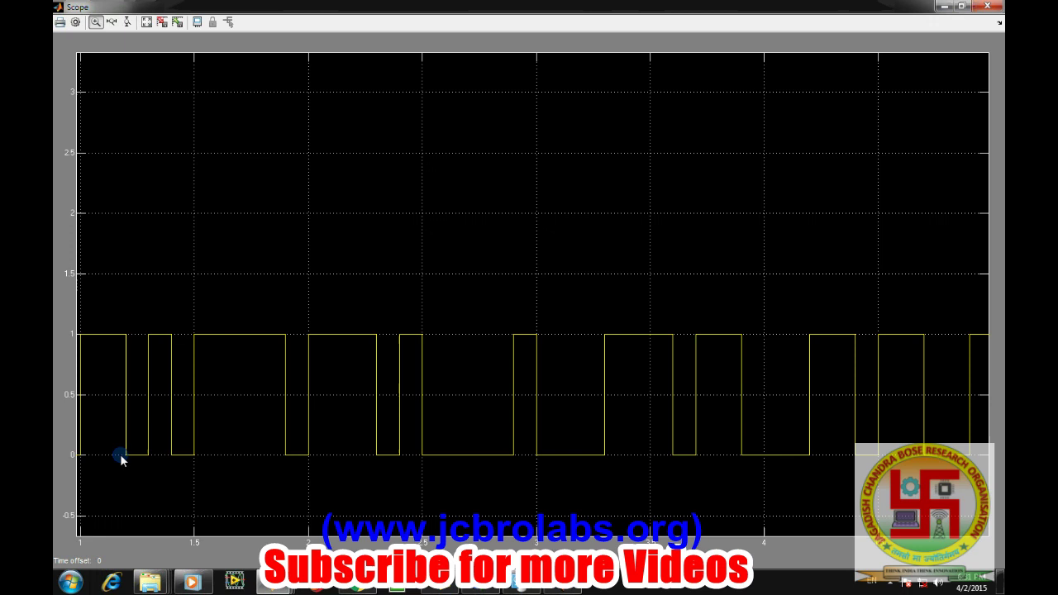
pyautogui.doubleClick(121, 488)
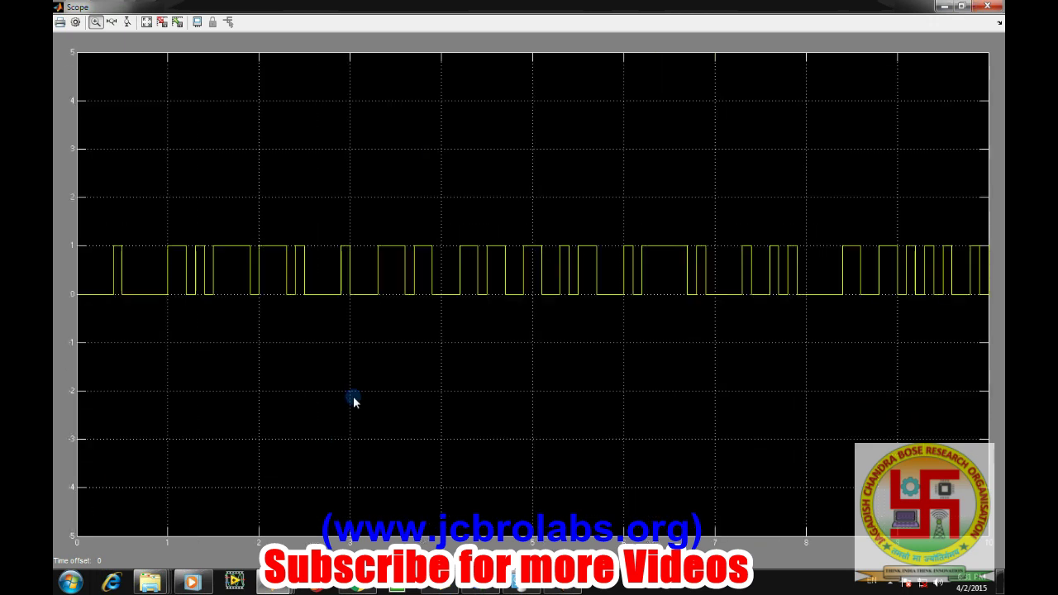
# Step: Autoscale the Scope's vertical axis and apply a -5 to 2 Y range
pyautogui.rightClick(133, 225)
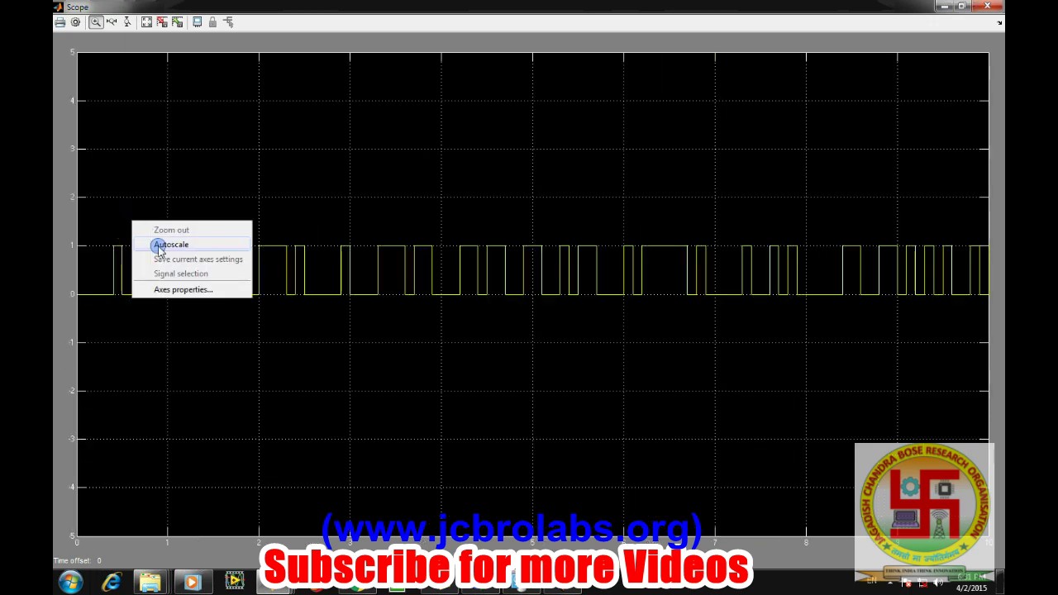
pyautogui.click(151, 240)
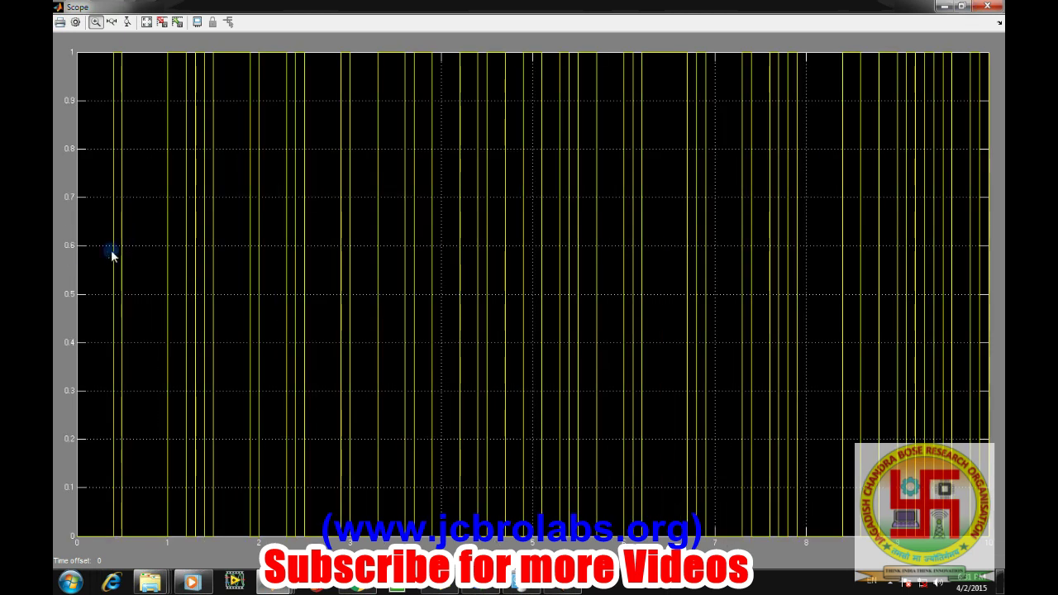
pyautogui.rightClick(70, 248)
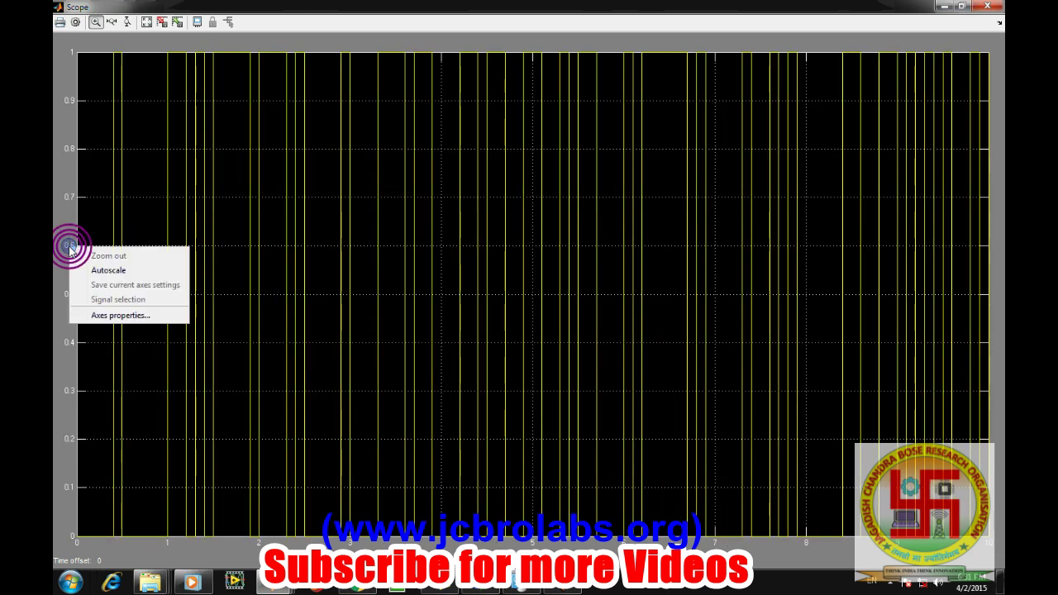
pyautogui.click(111, 316)
pyautogui.doubleClick(189, 486)
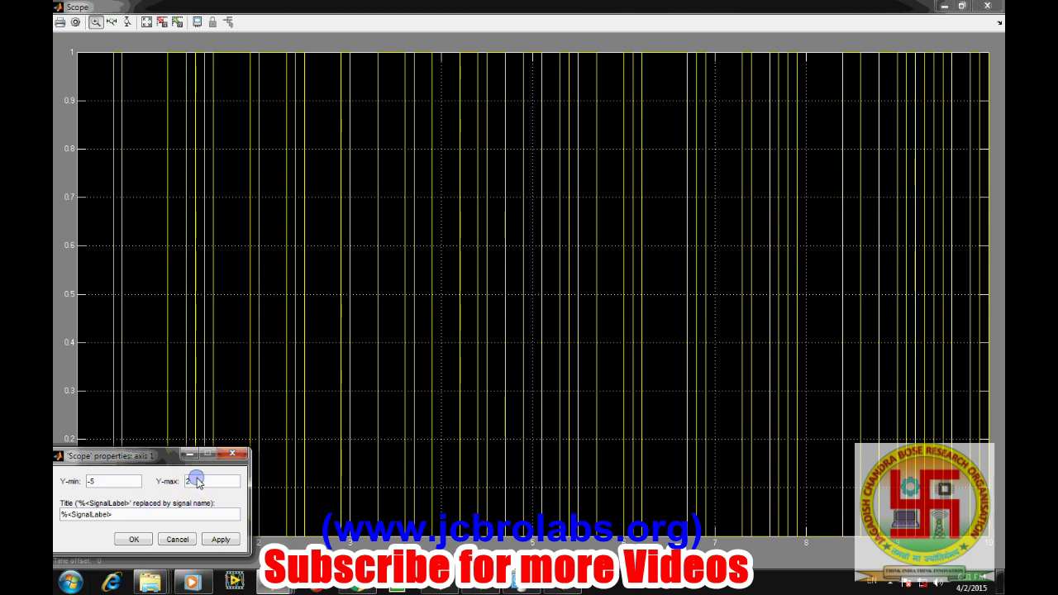
pyautogui.click(141, 538)
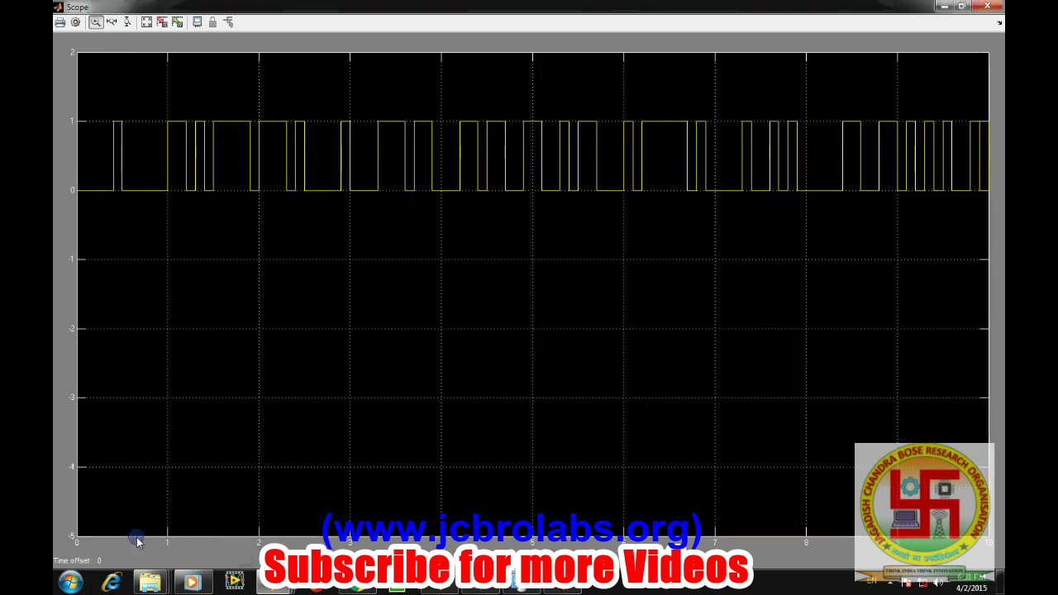
# Step: Zoom into the binary pulse waveform on the Scope
pyautogui.click(224, 241)
pyautogui.click(217, 239)
pyautogui.click(216, 239)
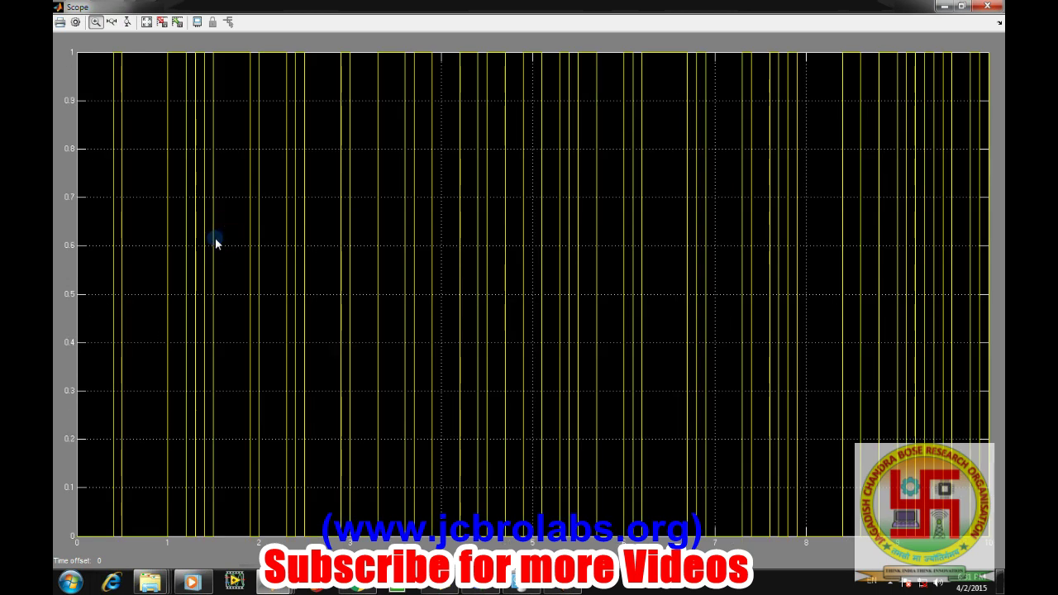
pyautogui.click(215, 240)
pyautogui.click(66, 229)
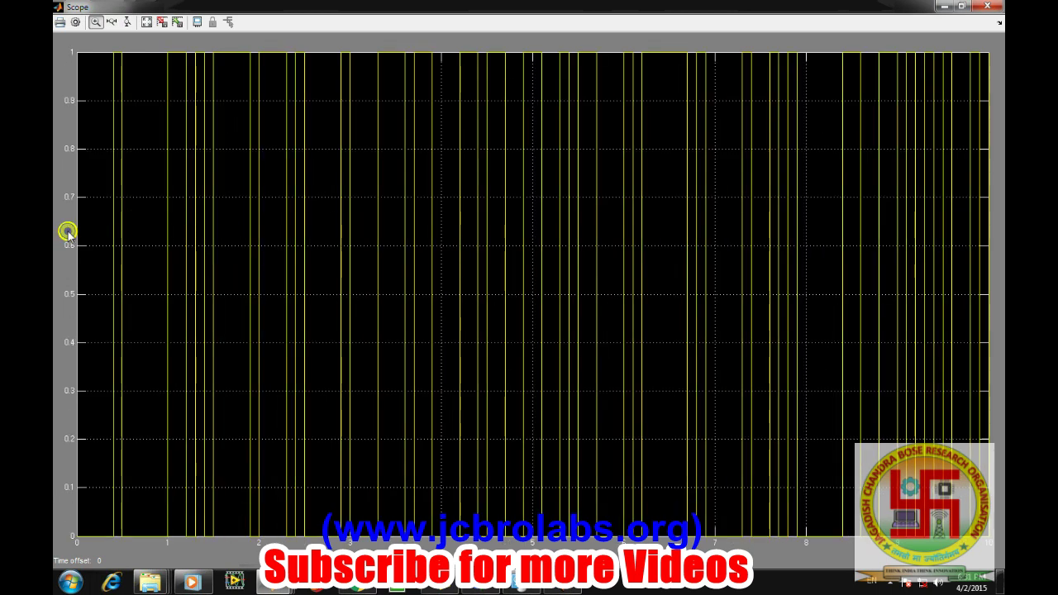
pyautogui.click(66, 229)
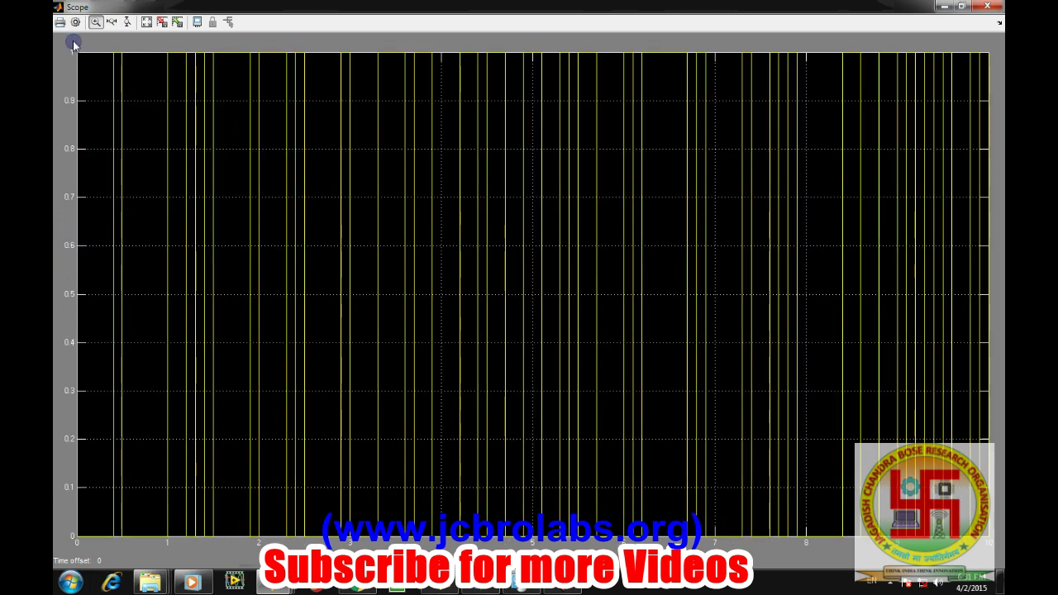
# Step: Set the Scope's Y-axis maximum to 2 and confirm the axes properties
pyautogui.rightClick(68, 234)
pyautogui.click(106, 303)
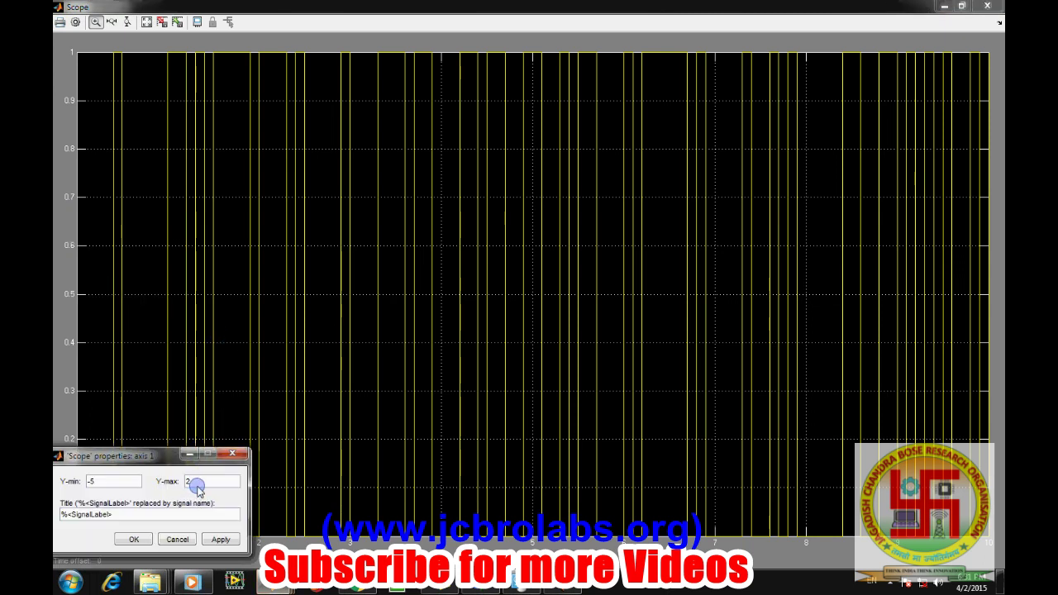
pyautogui.click(198, 488)
pyautogui.write('2')
pyautogui.click(220, 539)
pyautogui.click(133, 540)
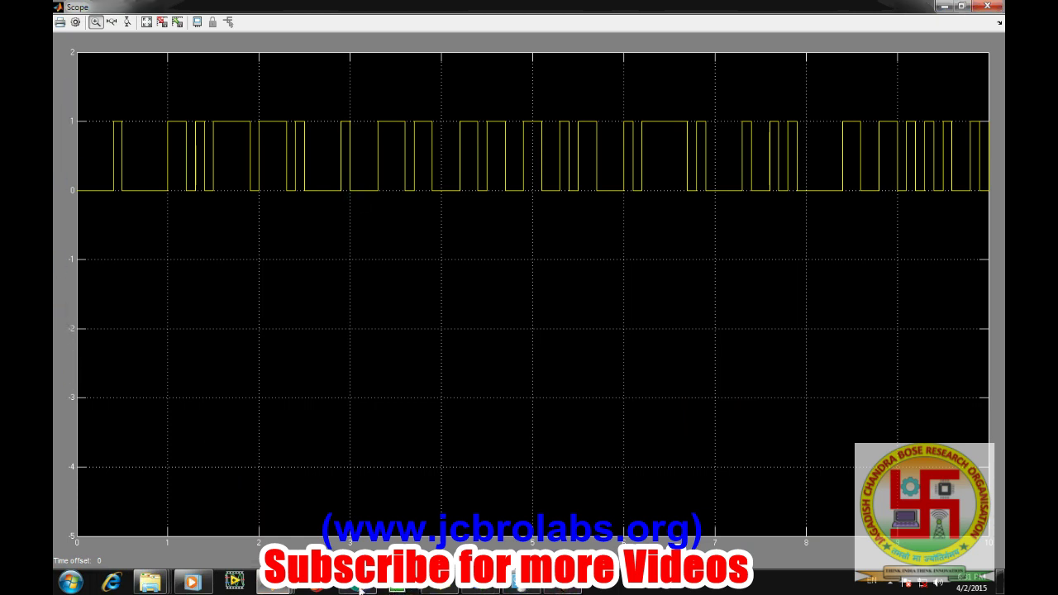
# Step: Pick the Mux block from the Commonly Used library
pyautogui.moveTo(306, 589)
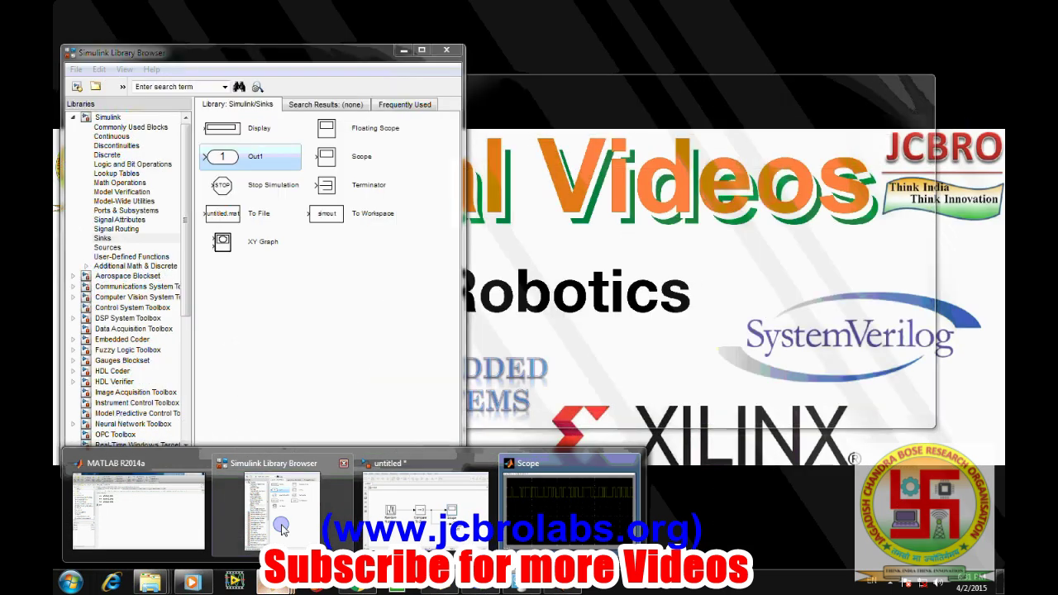
pyautogui.click(282, 529)
pyautogui.click(131, 127)
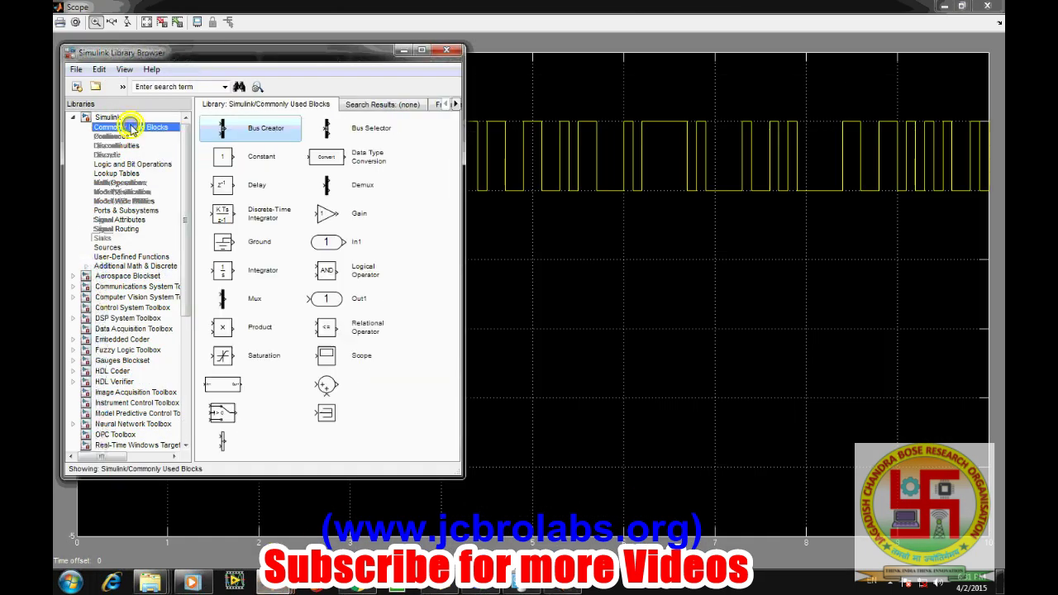
pyautogui.click(244, 299)
pyautogui.moveTo(273, 589)
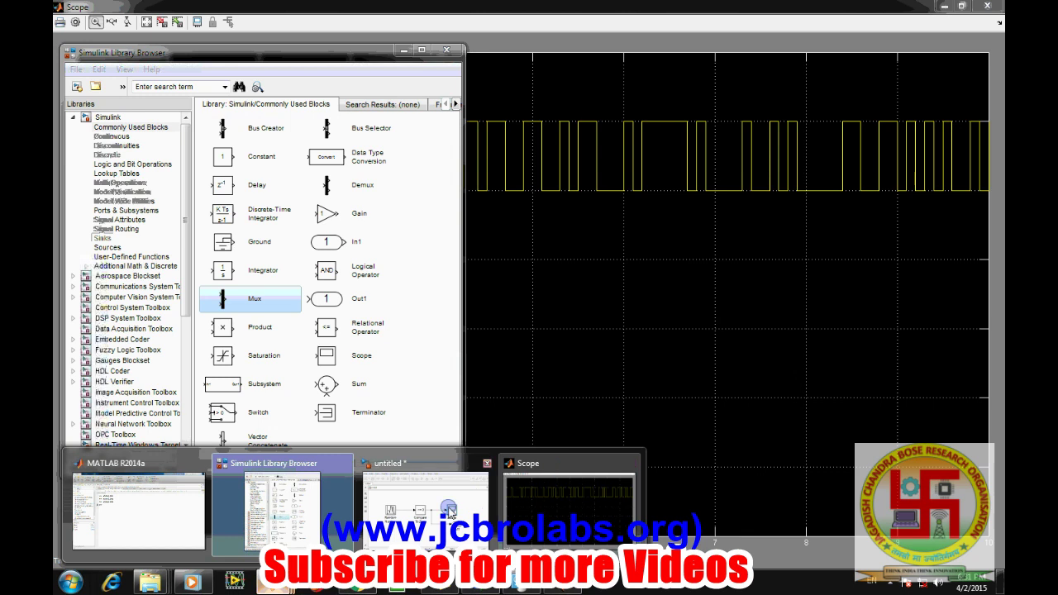
pyautogui.click(446, 498)
# Step: Place the Mux before the Scope and connect its second input to the Random Number output
pyautogui.moveTo(252, 299); pyautogui.dragTo(670, 291)
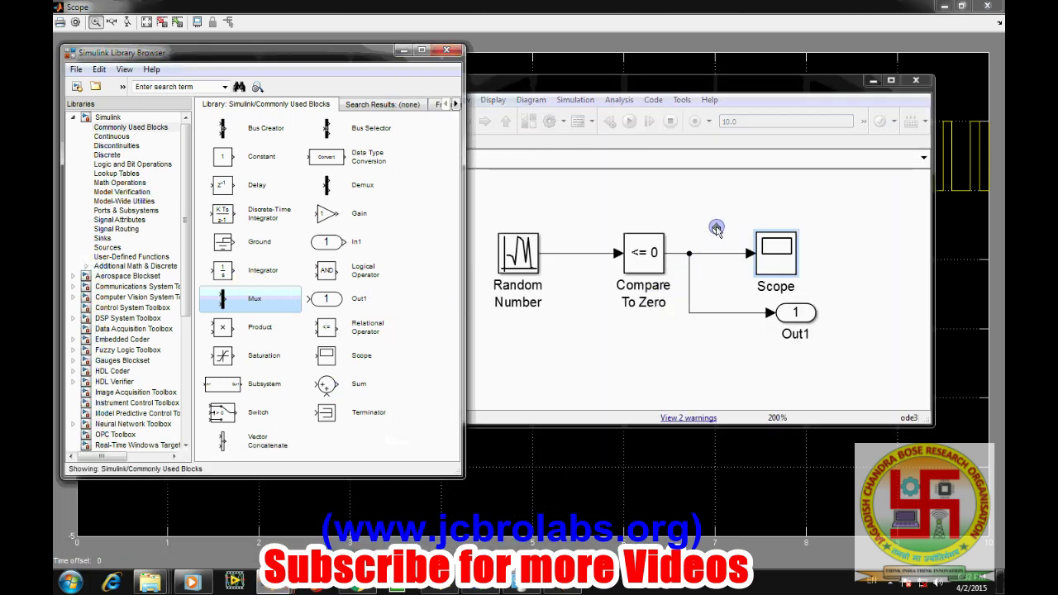
pyautogui.moveTo(716, 229); pyautogui.dragTo(818, 252)
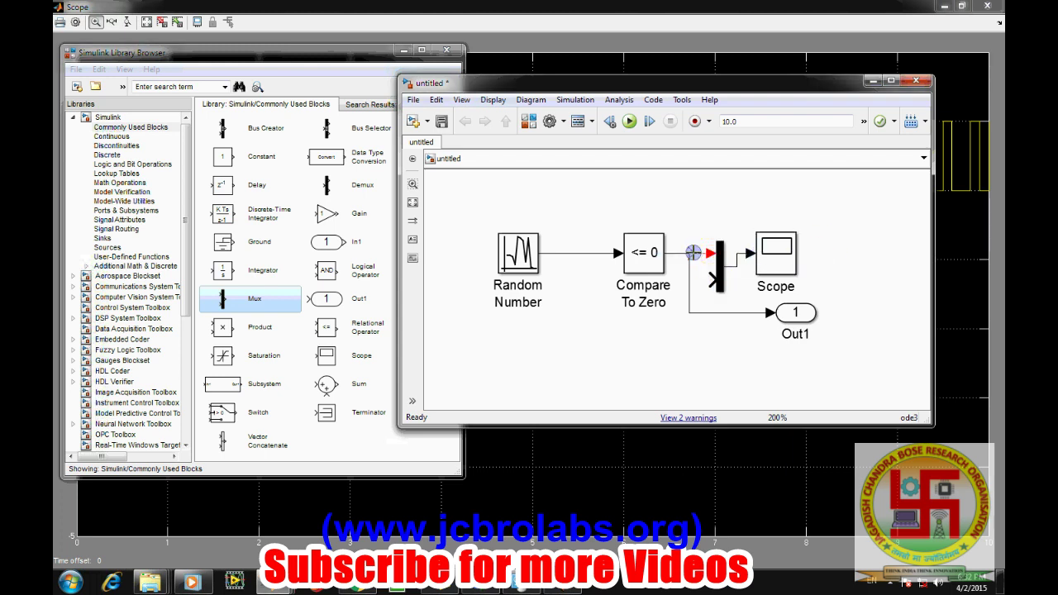
pyautogui.moveTo(708, 279); pyautogui.dragTo(583, 255)
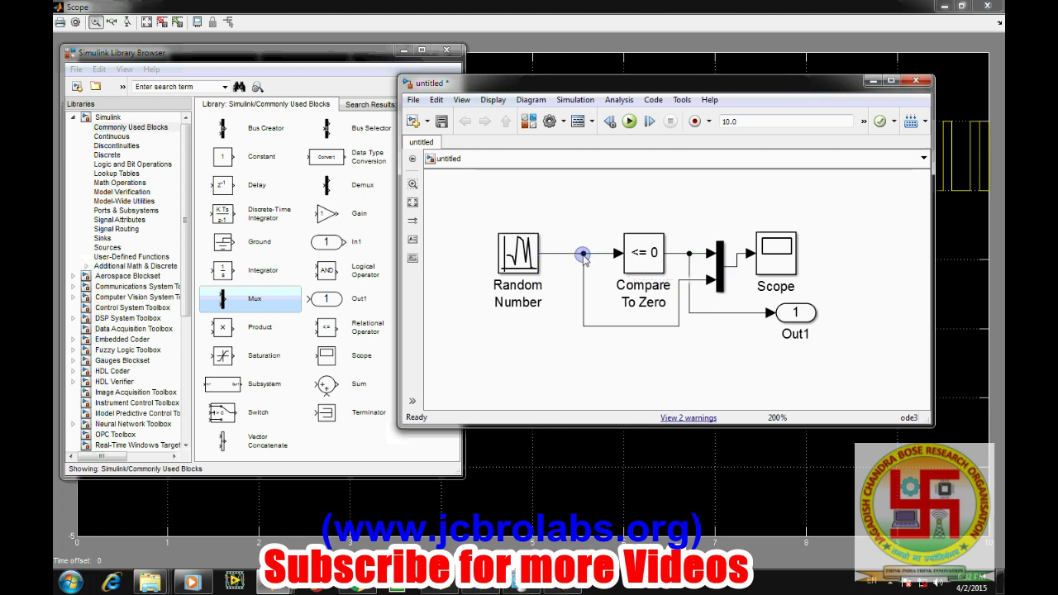
# Step: After a failed run, change Compare To Zero's output data type to uint8
pyautogui.click(650, 120)
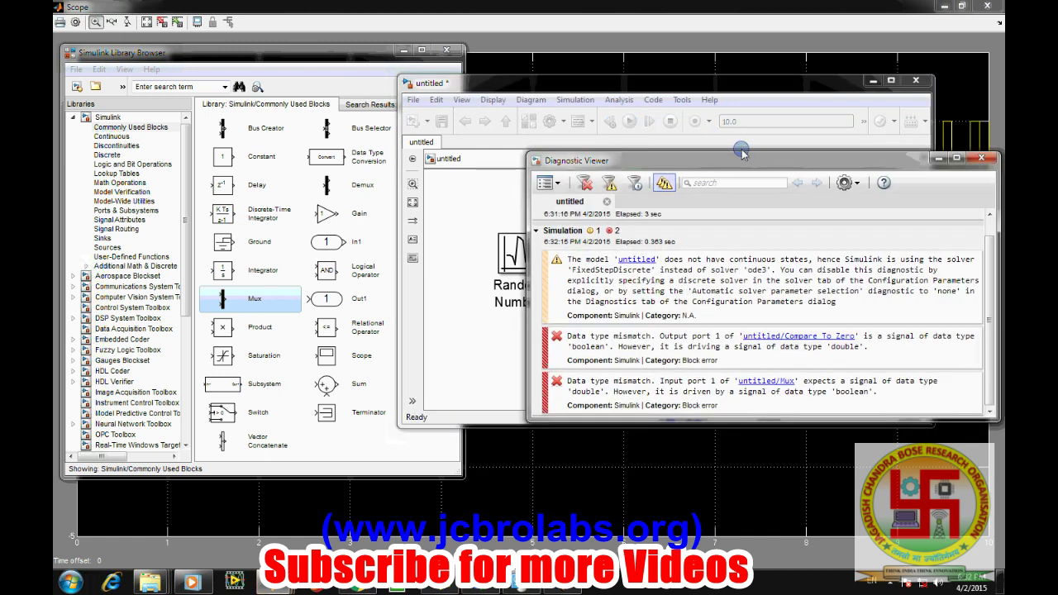
pyautogui.click(981, 158)
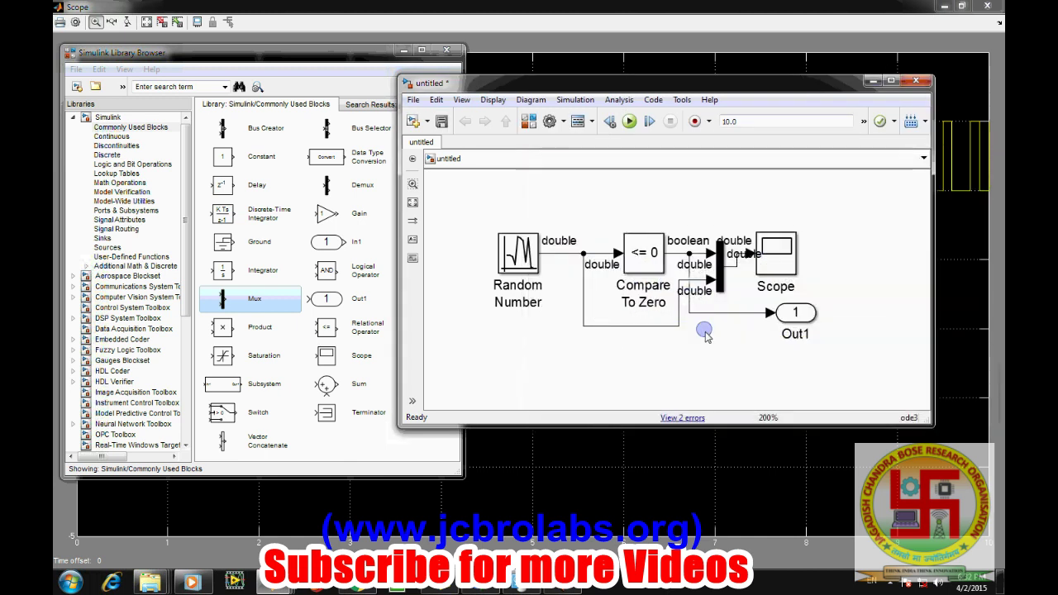
pyautogui.click(657, 268)
pyautogui.doubleClick(653, 263)
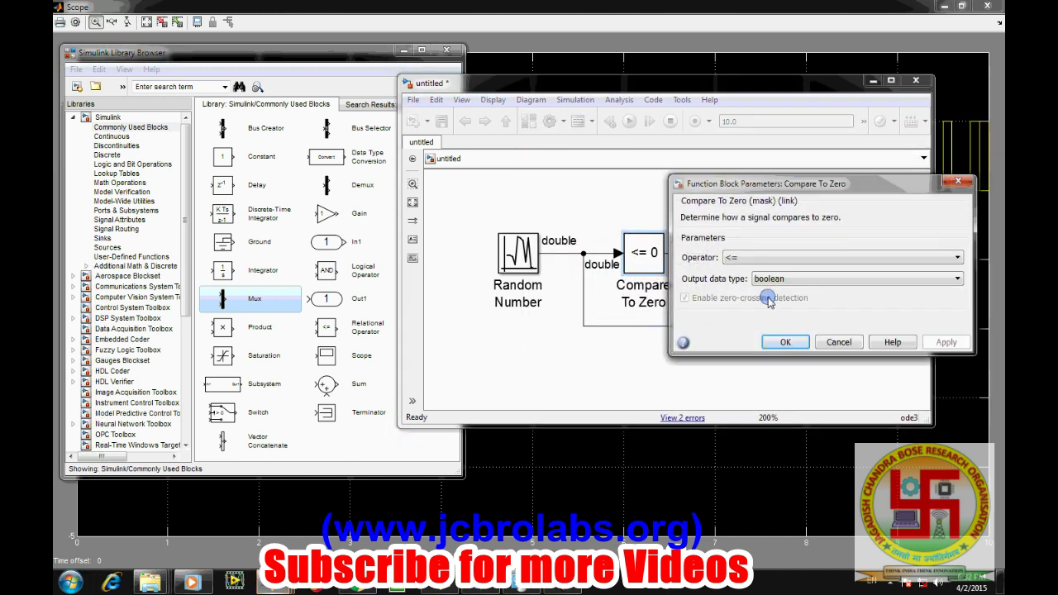
pyautogui.click(771, 280)
pyautogui.click(770, 293)
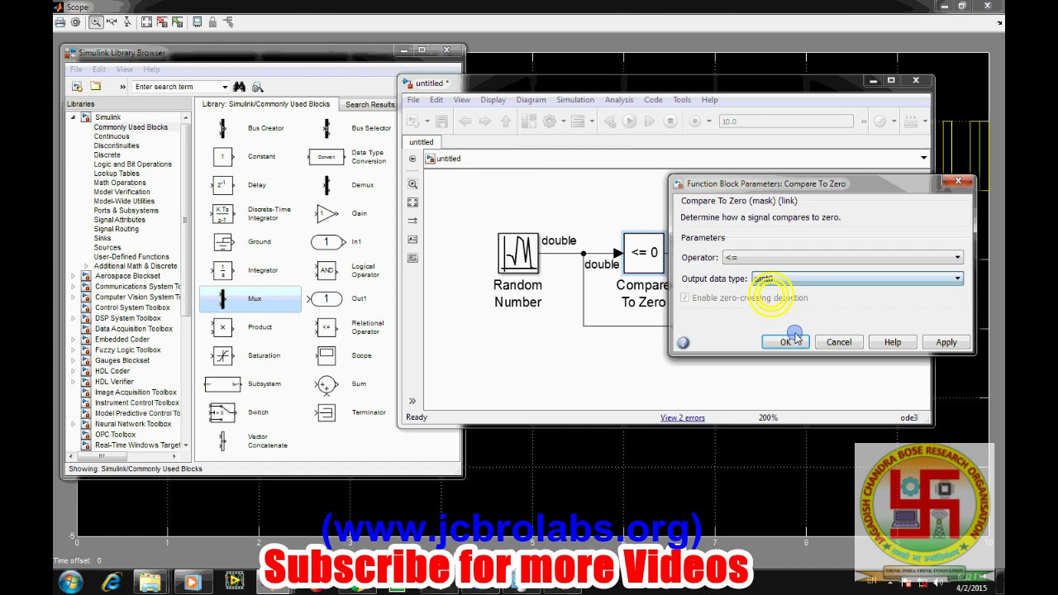
pyautogui.click(945, 341)
pyautogui.click(784, 342)
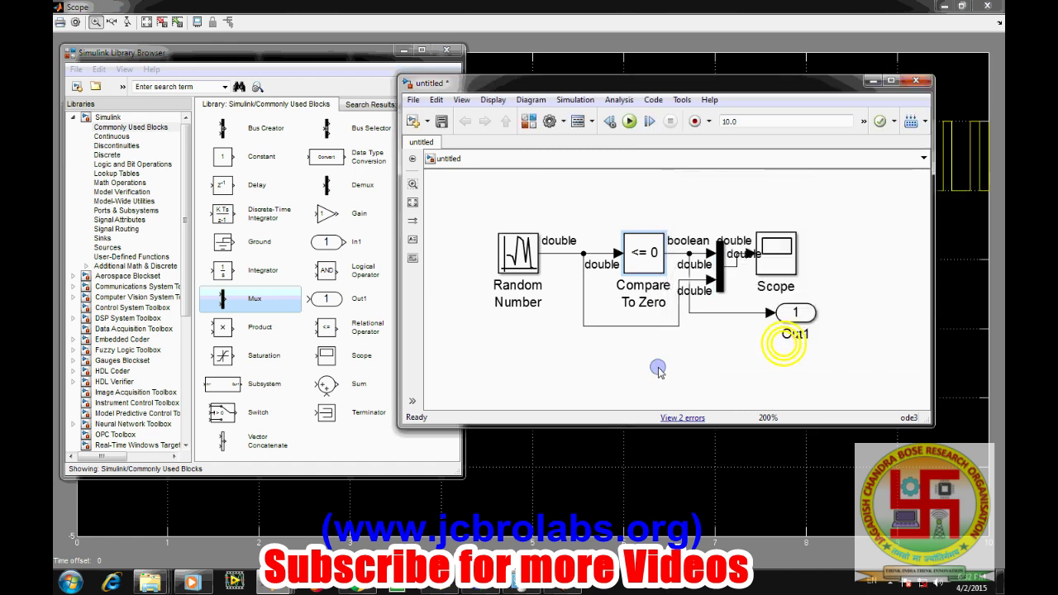
# Step: Delete the feedback line, the Mux block and the broken line to the Scope
pyautogui.click(629, 122)
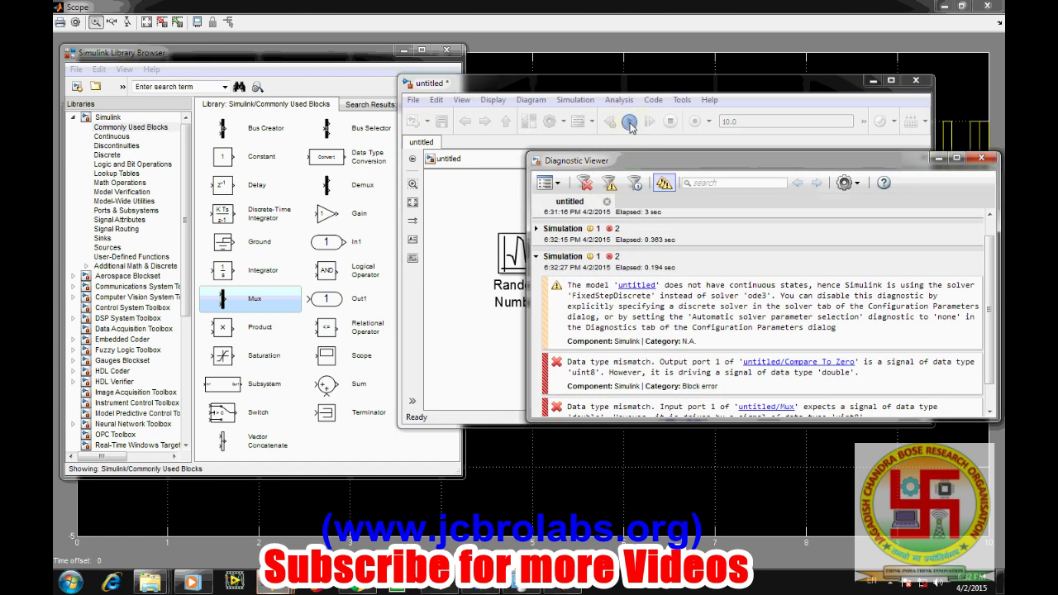
pyautogui.click(981, 158)
pyautogui.click(627, 326)
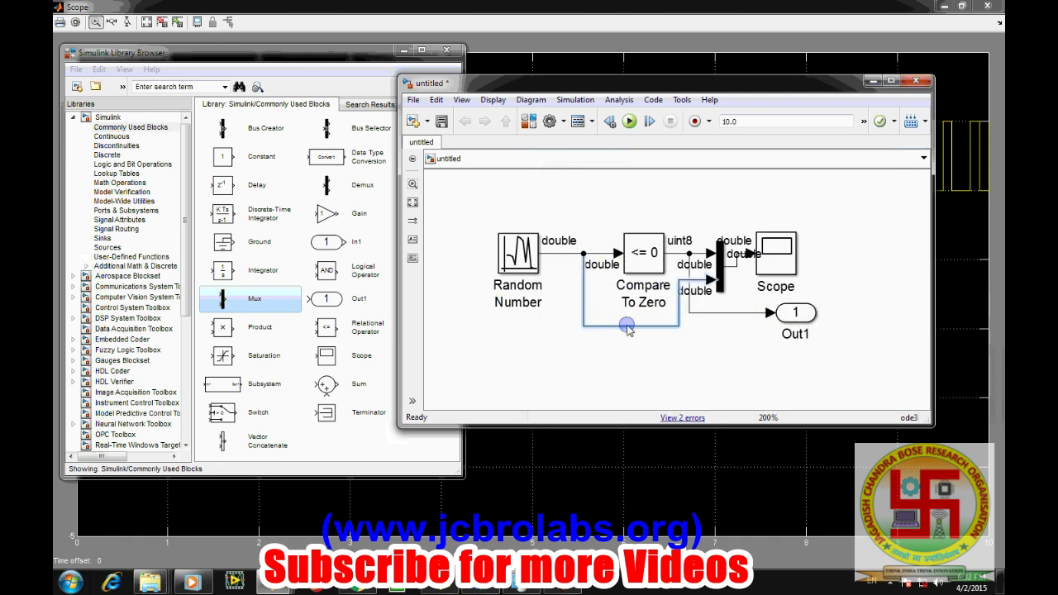
pyautogui.press('Delete')
pyautogui.click(718, 285)
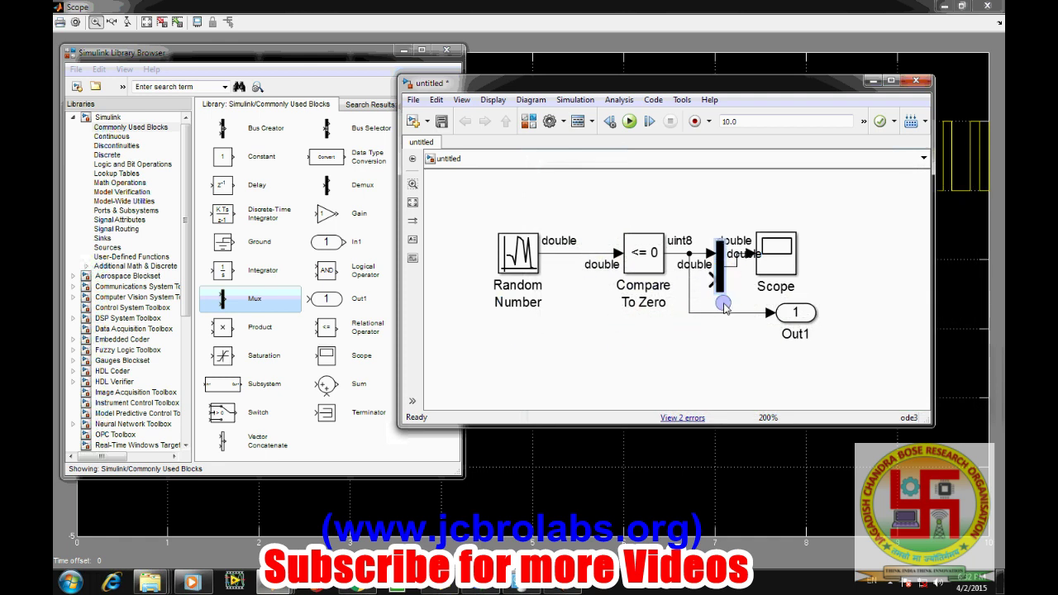
pyautogui.press('Delete')
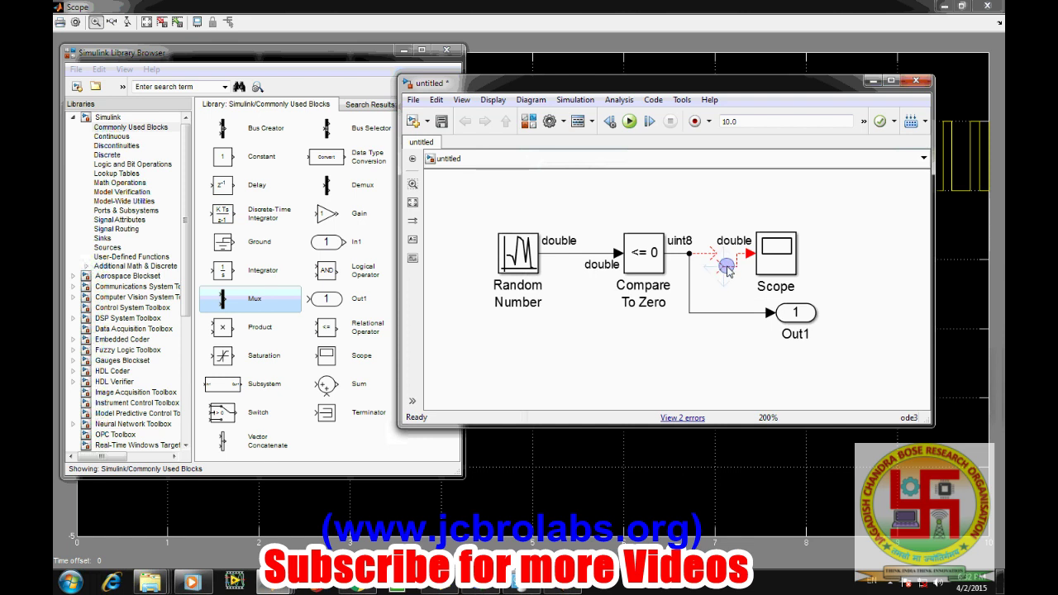
pyautogui.click(720, 264)
pyautogui.press('Delete')
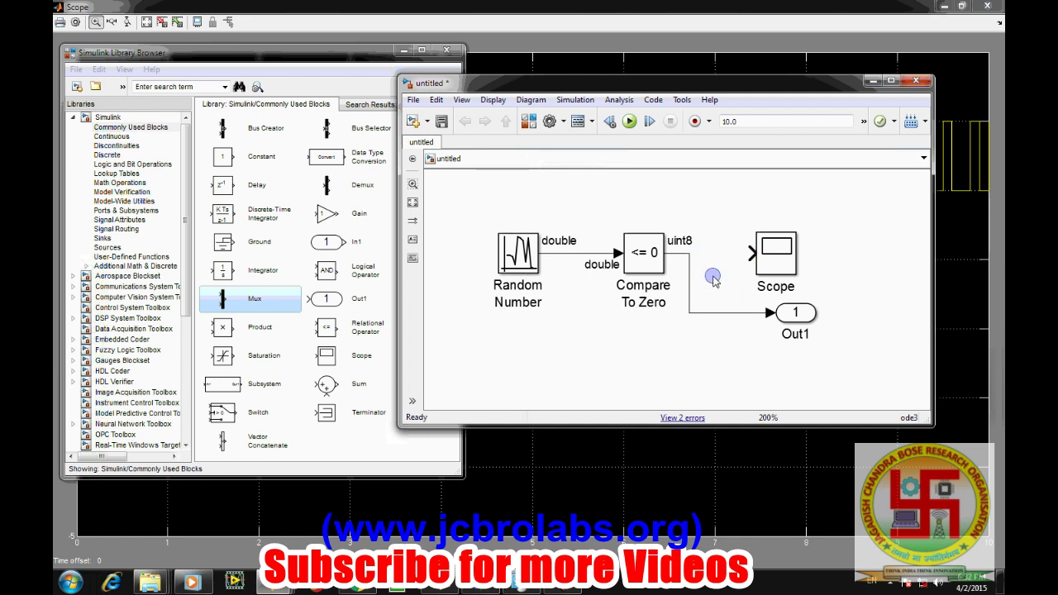
# Step: Recheck the uint8 output and wire Compare To Zero directly into the Scope
pyautogui.click(649, 257)
pyautogui.doubleClick(648, 256)
pyautogui.click(779, 281)
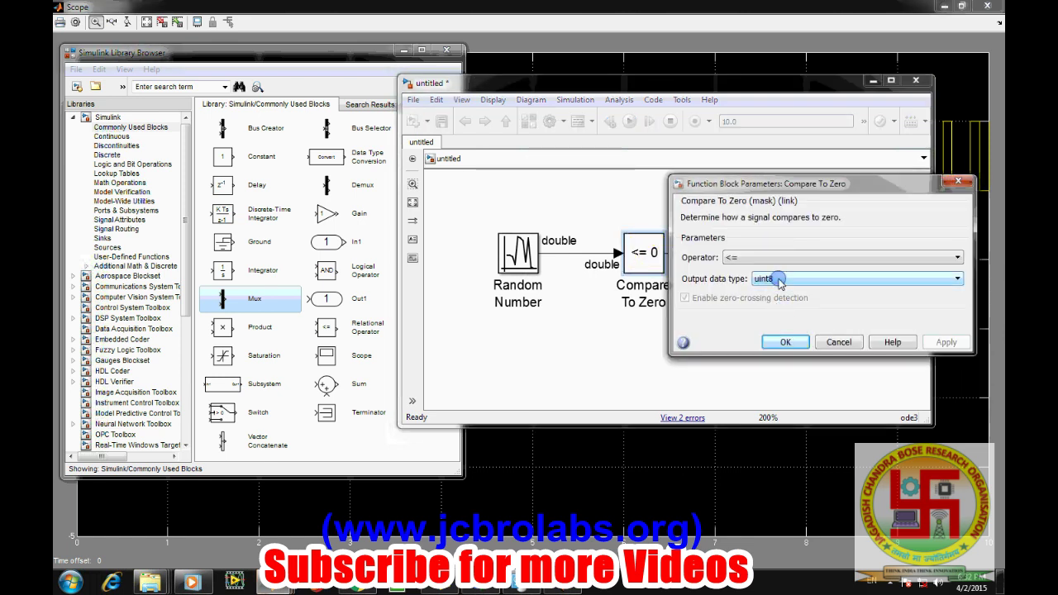
pyautogui.click(785, 342)
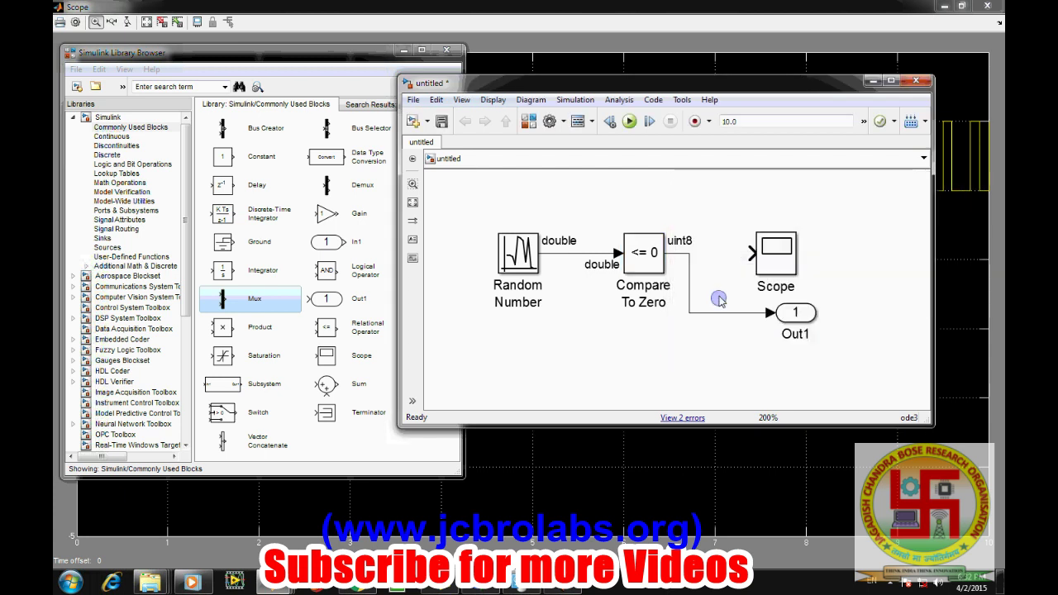
pyautogui.moveTo(752, 253); pyautogui.dragTo(690, 253)
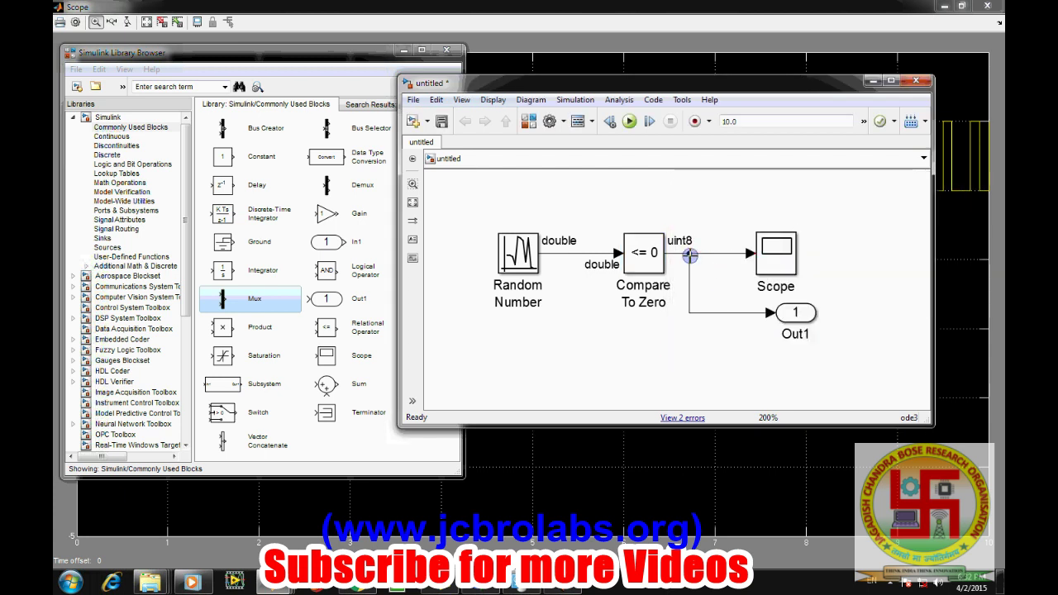
pyautogui.click(501, 481)
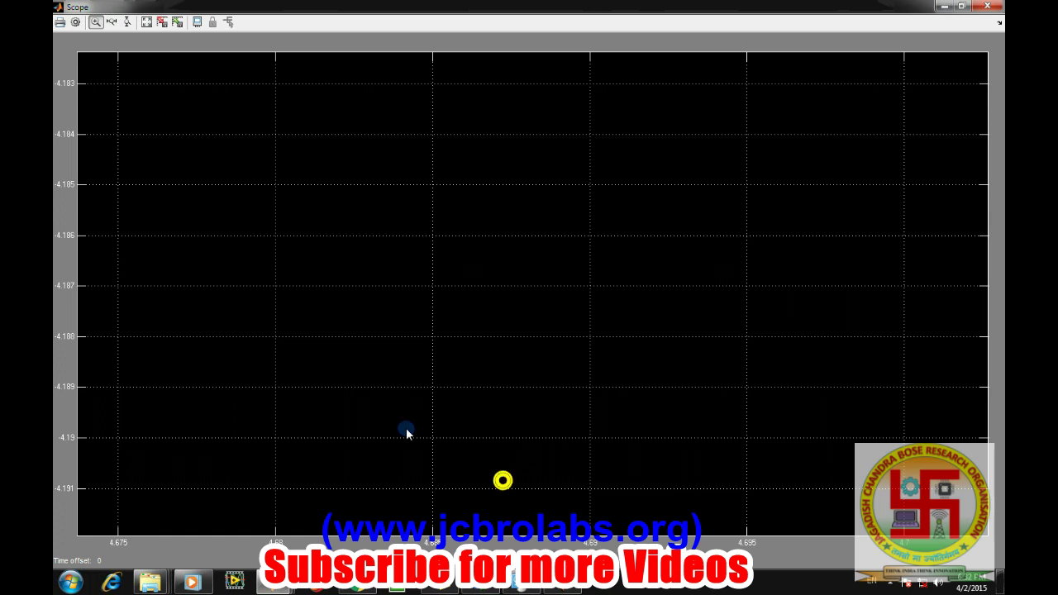
pyautogui.click(74, 24)
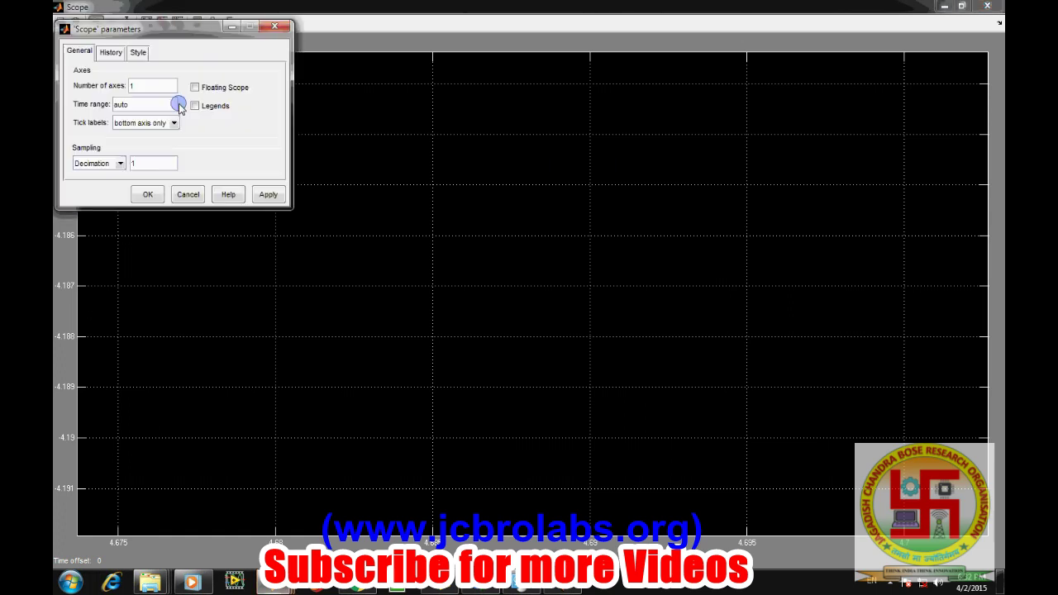
# Step: Set the Scope's number of axes to 2
pyautogui.write('2')
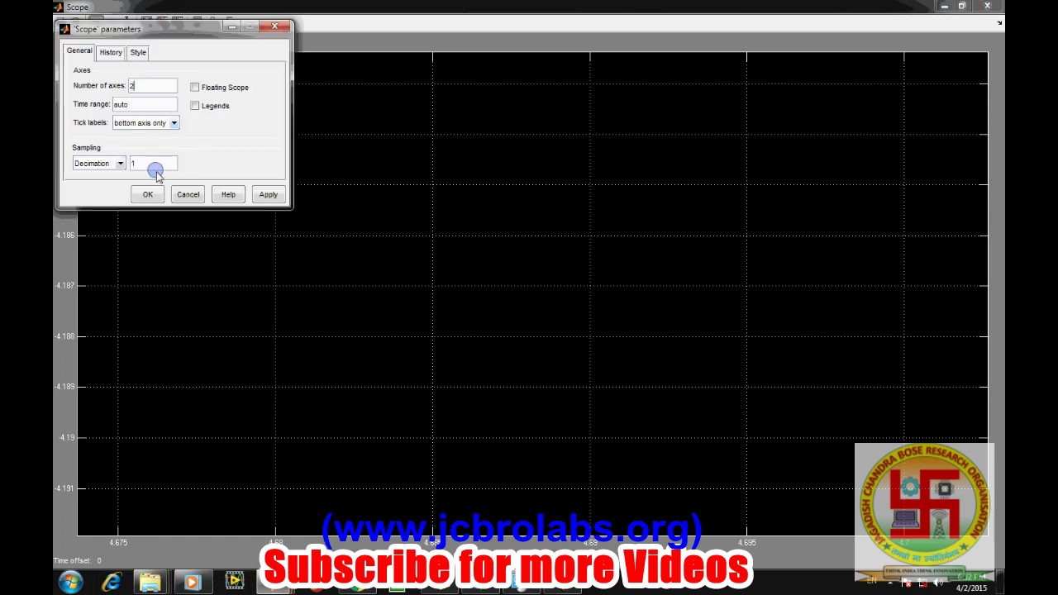
pyautogui.click(268, 194)
pyautogui.click(147, 195)
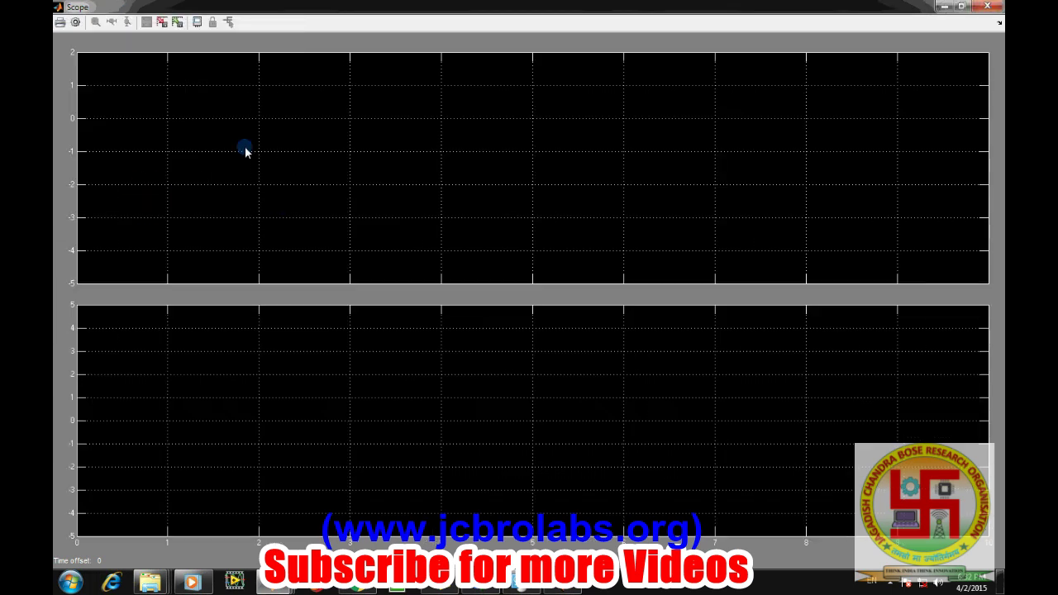
# Step: Enlarge the Scope block, connect its second input to Random Number's output, and run
pyautogui.moveTo(275, 586)
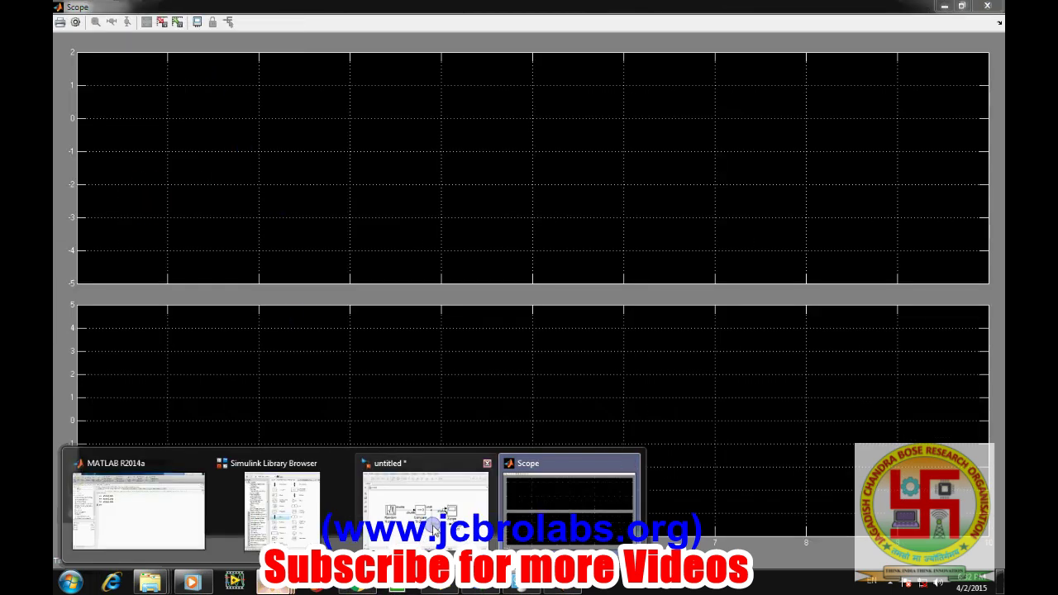
pyautogui.click(423, 501)
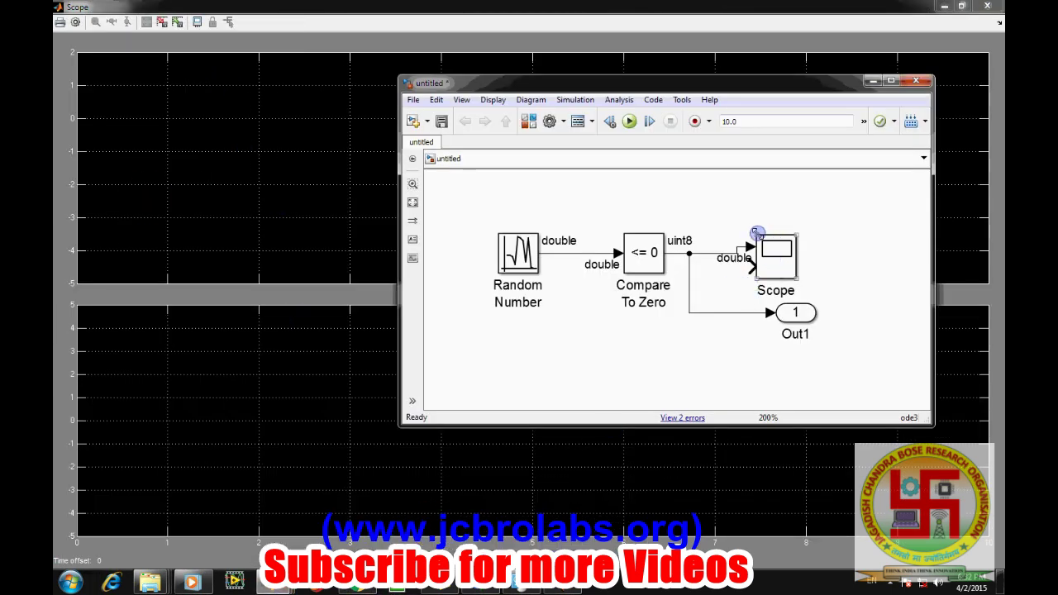
pyautogui.moveTo(756, 237); pyautogui.dragTo(743, 217)
pyautogui.click(708, 286)
pyautogui.moveTo(732, 273); pyautogui.dragTo(554, 253)
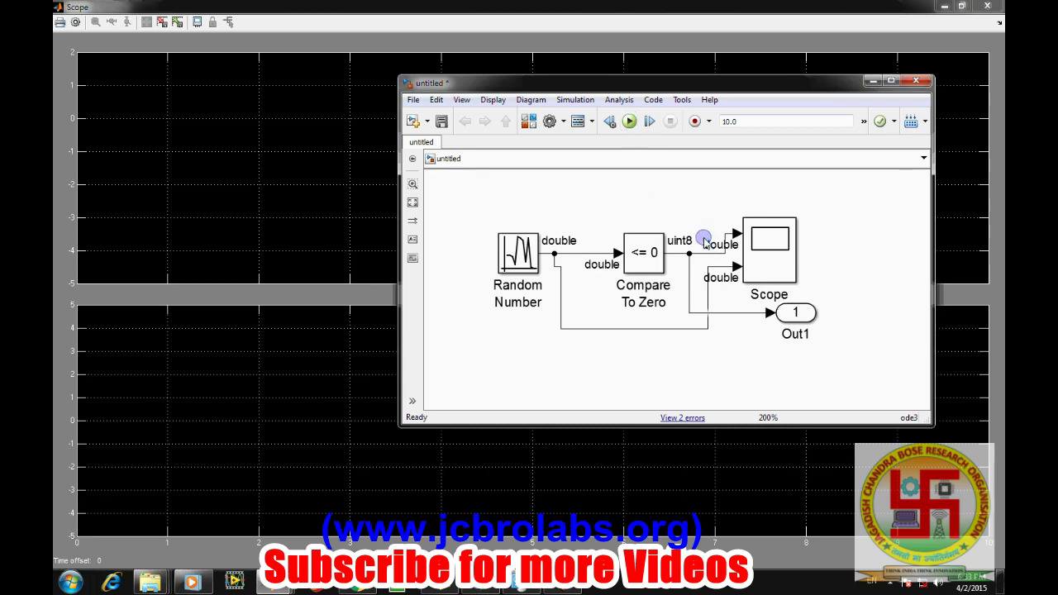
pyautogui.click(630, 122)
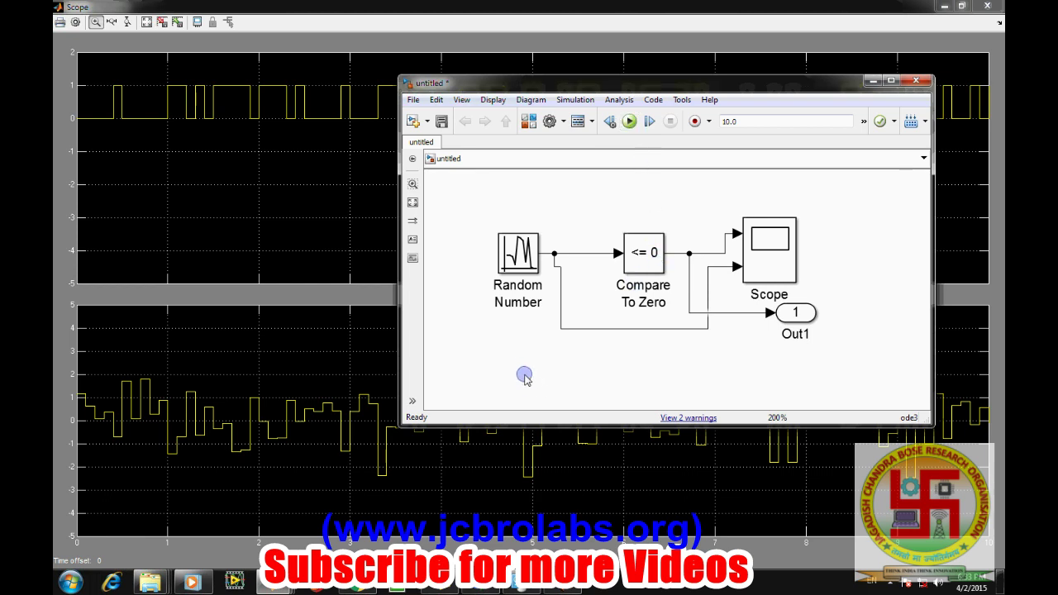
pyautogui.click(64, 387)
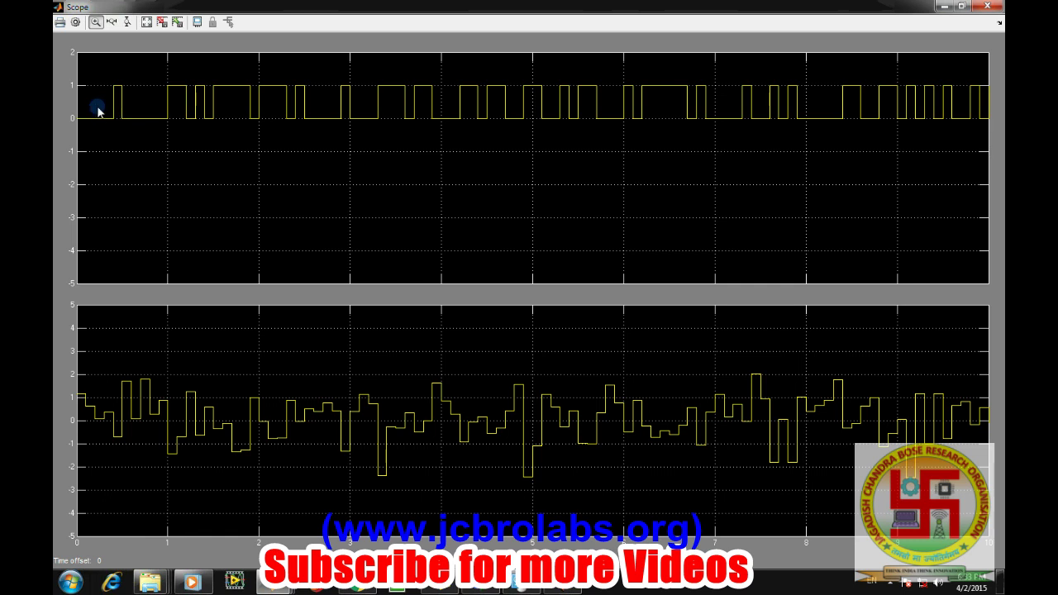
# Step: Set the Compare To Zero block's Operator to >=
pyautogui.moveTo(276, 582)
pyautogui.click(397, 484)
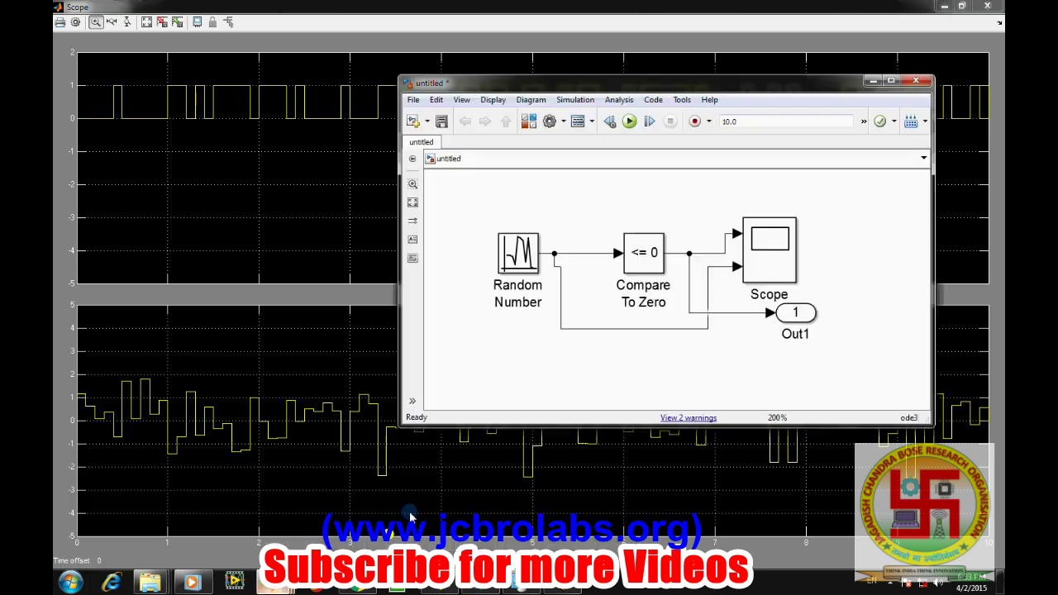
pyautogui.doubleClick(644, 254)
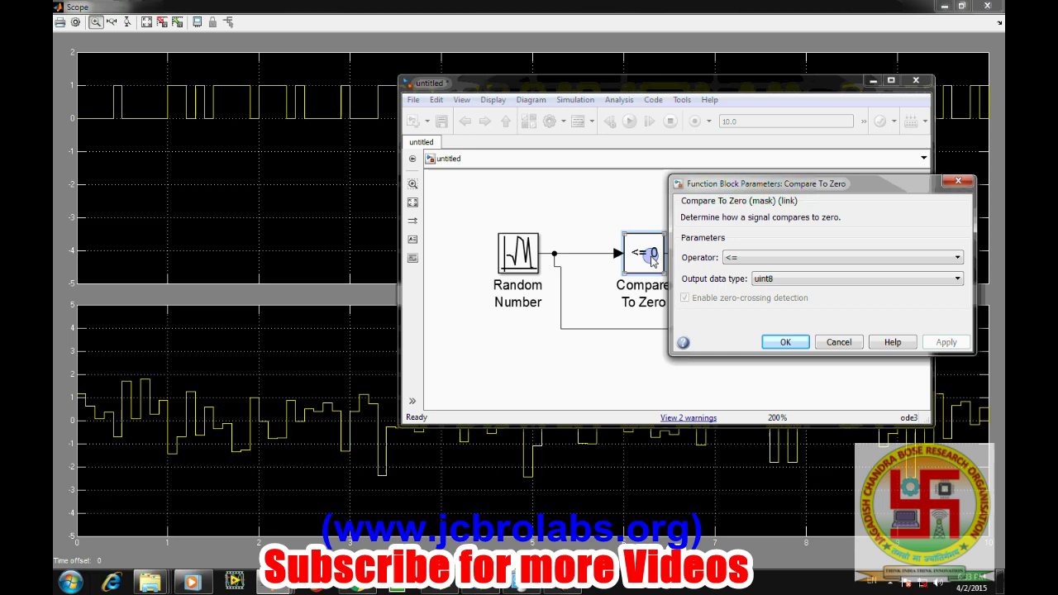
pyautogui.click(738, 259)
pyautogui.click(742, 260)
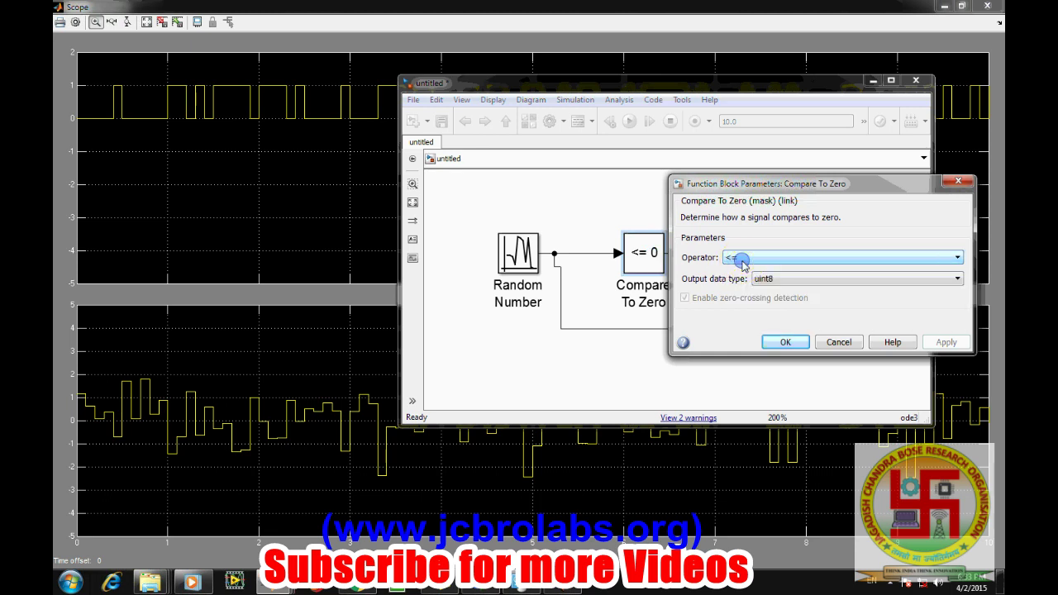
pyautogui.click(742, 261)
pyautogui.click(740, 306)
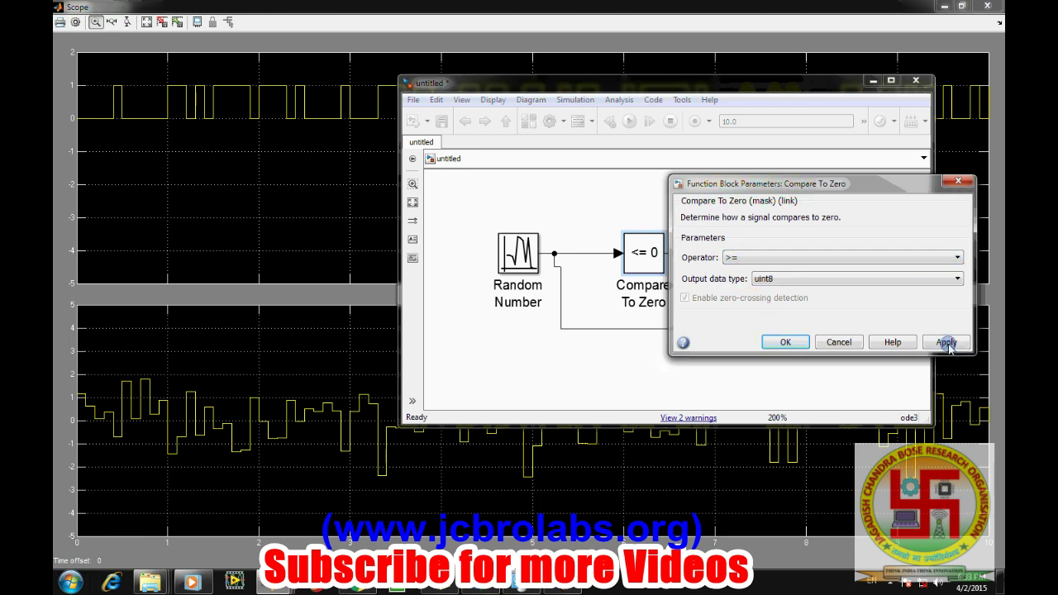
# Step: Apply the >= operator, close the block parameters, and rerun the simulation
pyautogui.click(947, 342)
pyautogui.click(786, 342)
pyautogui.click(629, 123)
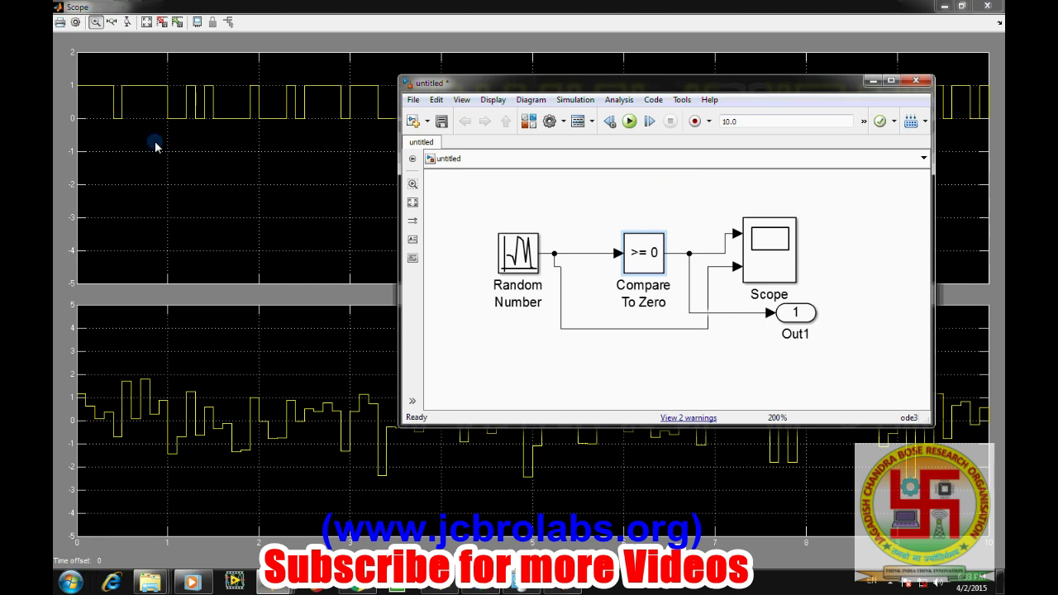
# Step: Open the yout variable in MATLAB's Variables editor and enlarge its pane
pyautogui.click(734, 363)
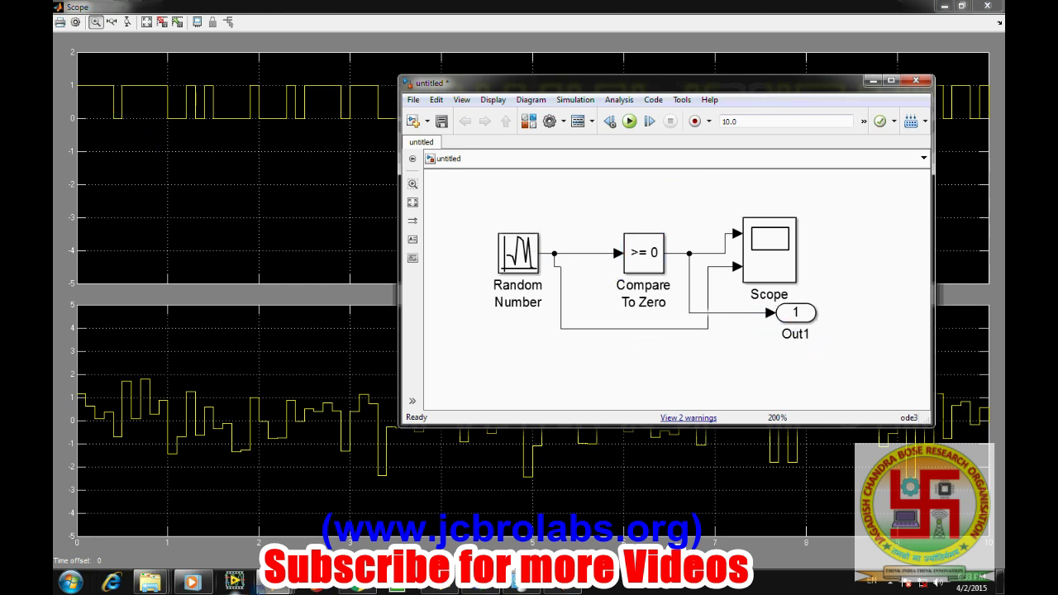
pyautogui.moveTo(273, 584)
pyautogui.click(177, 508)
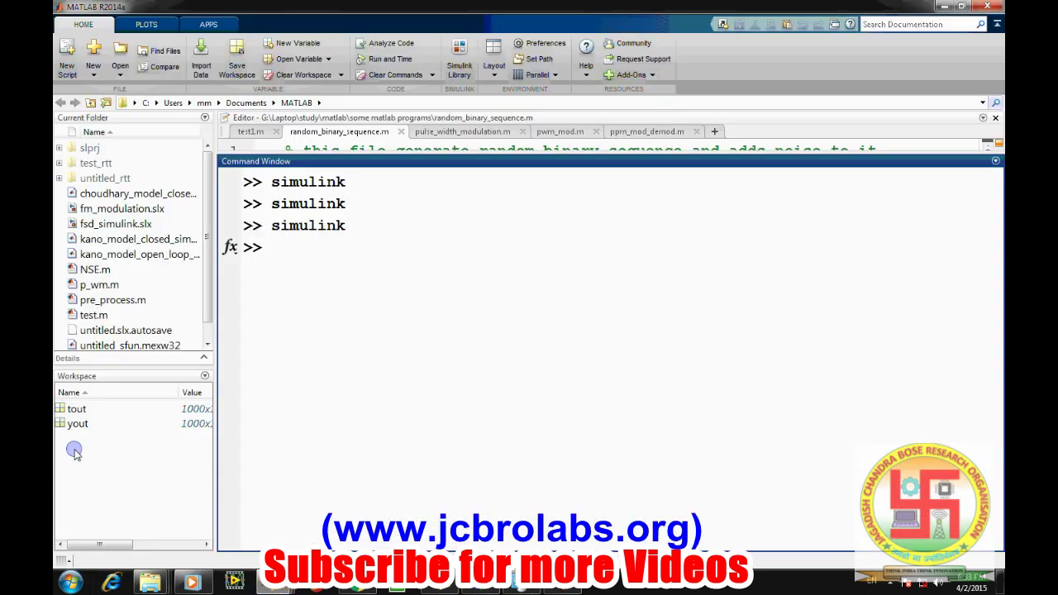
pyautogui.doubleClick(62, 427)
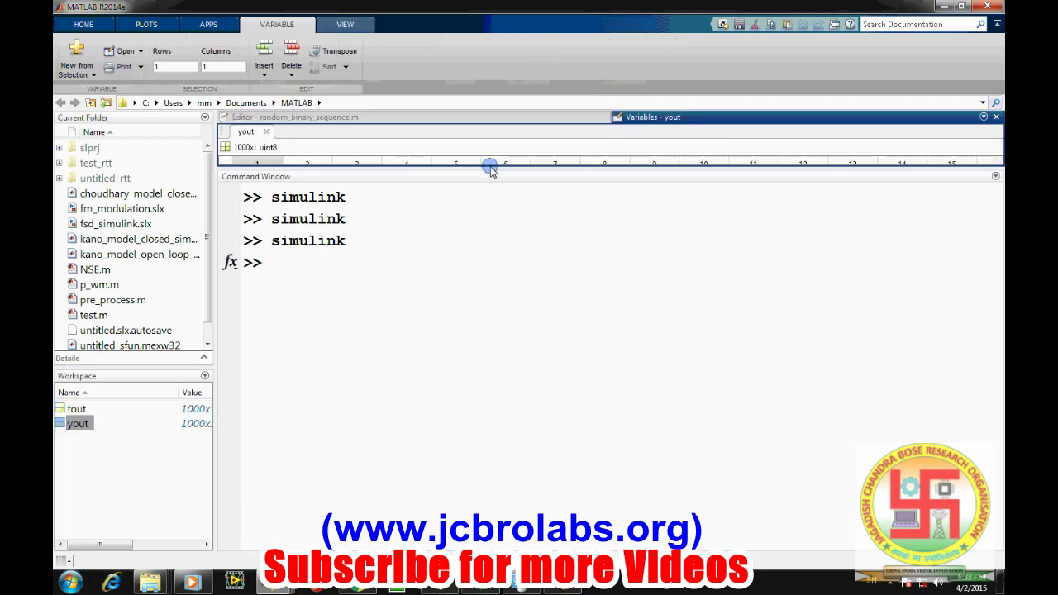
pyautogui.moveTo(491, 168); pyautogui.dragTo(485, 426)
# Step: Select yout's first value, then return to the Scope plots
pyautogui.click(276, 183)
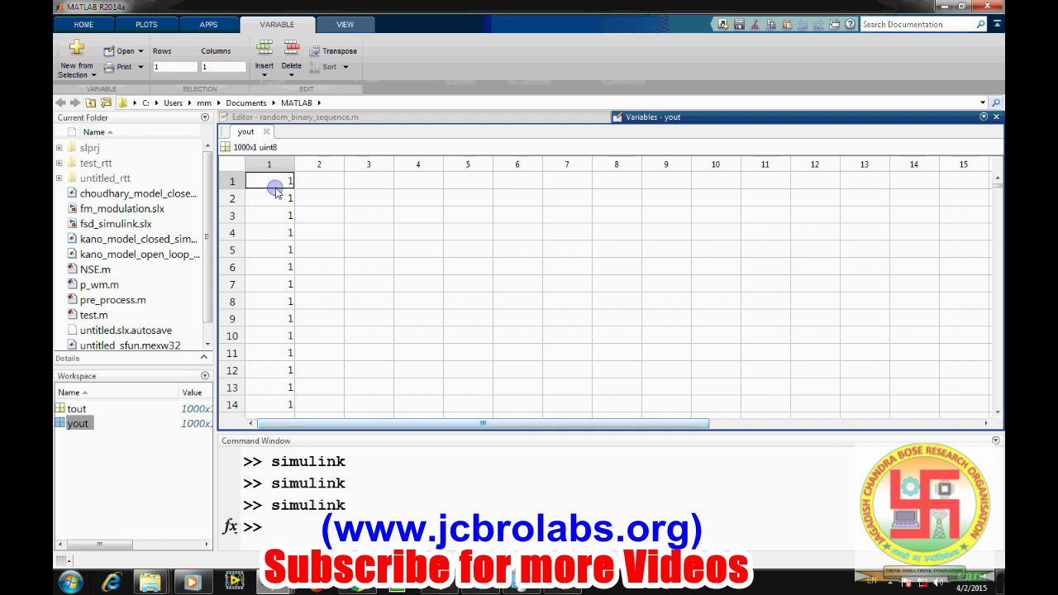
pyautogui.moveTo(273, 582)
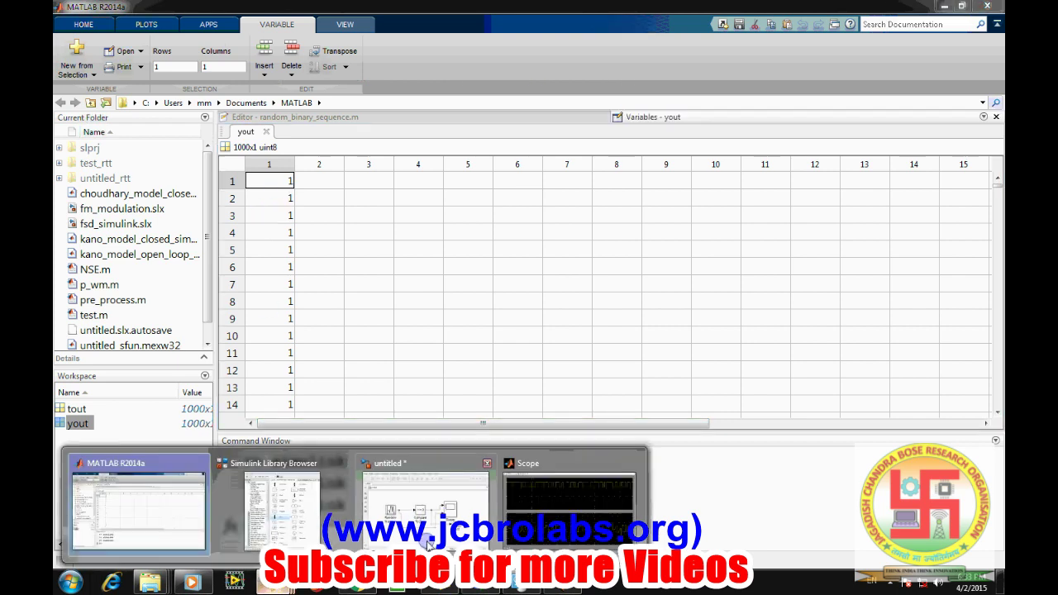
pyautogui.click(567, 503)
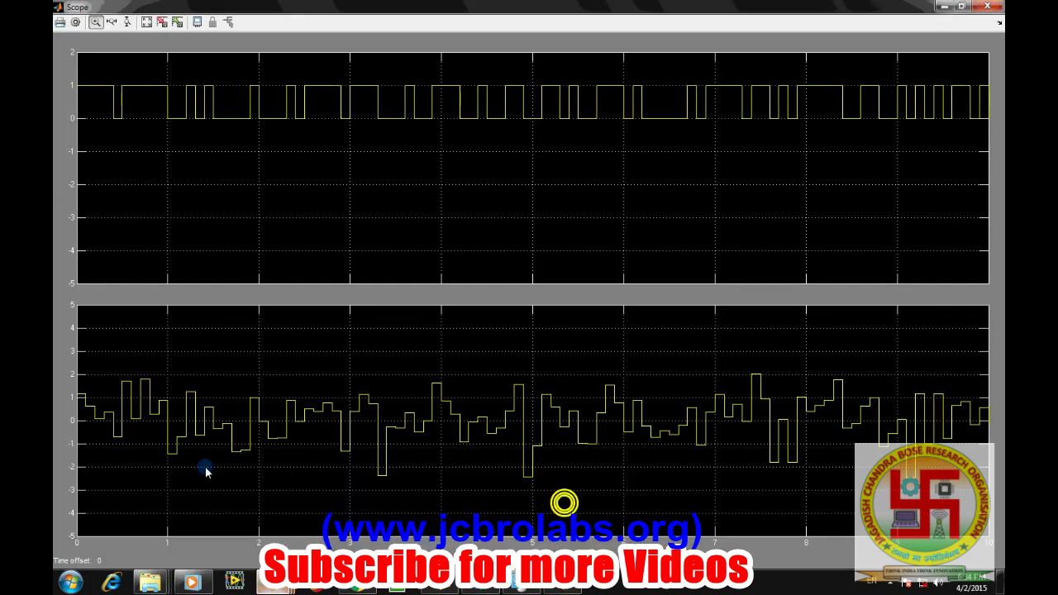
pyautogui.click(87, 399)
pyautogui.click(88, 399)
# Step: Scroll down the yout column in MATLAB and select the zeros in rows 41–50
pyautogui.moveTo(275, 583)
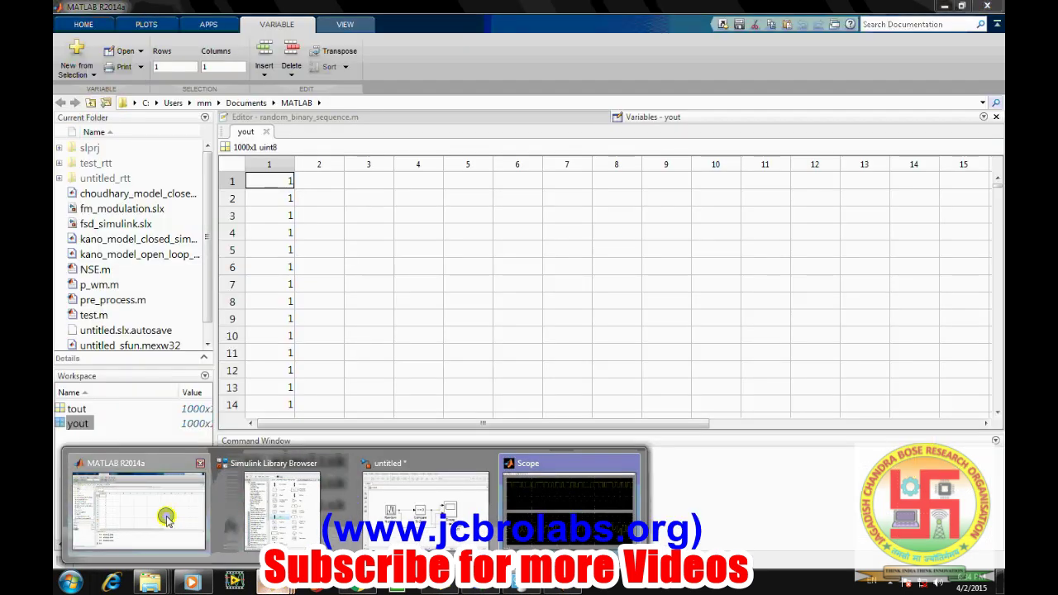
pyautogui.click(167, 519)
pyautogui.click(268, 232)
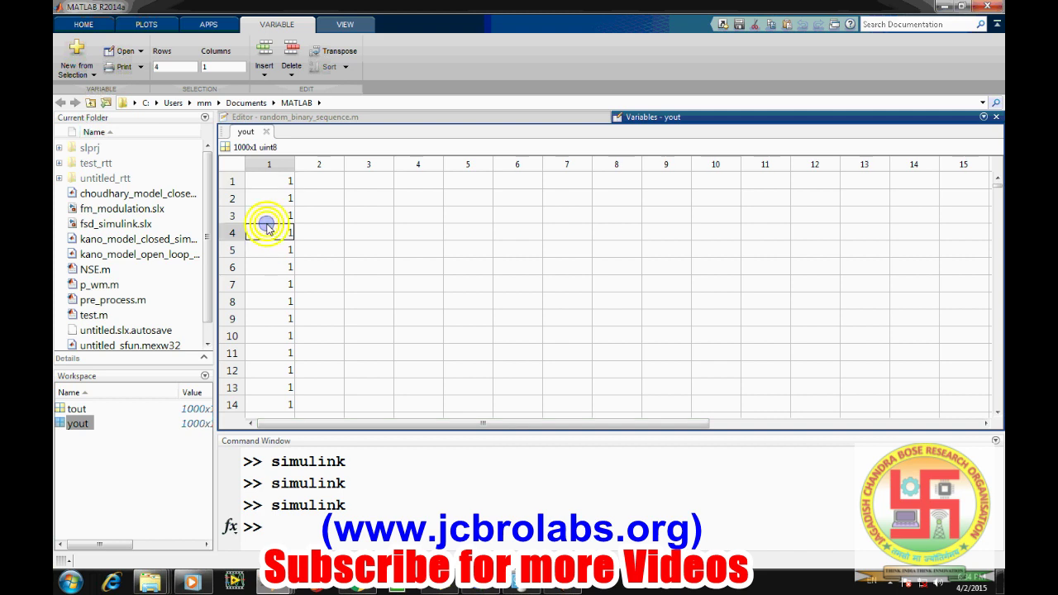
pyautogui.scroll(-8, 266, 228)
pyautogui.scroll(-2, 267, 228)
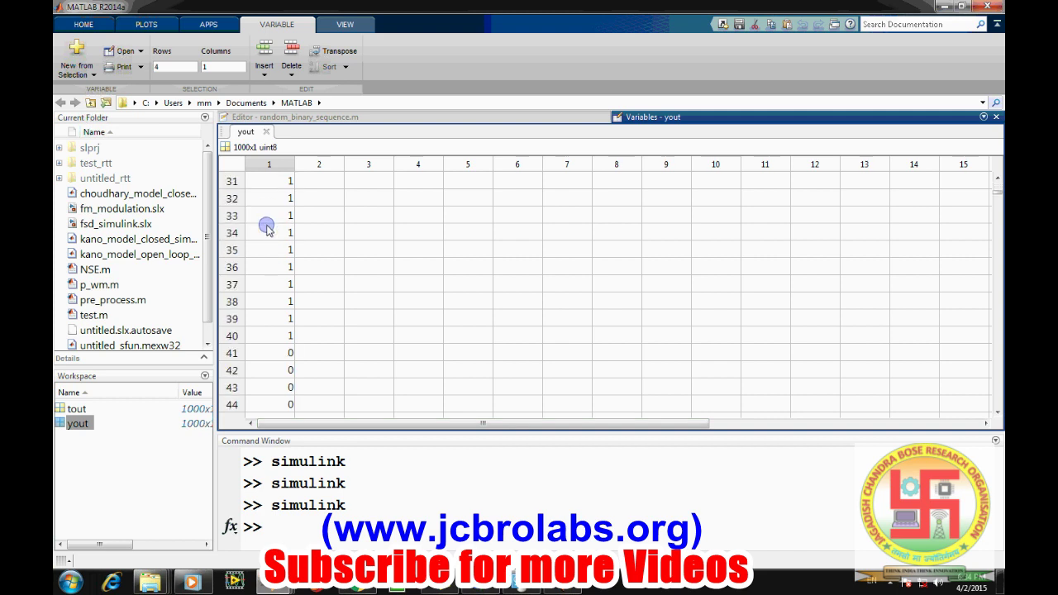
pyautogui.click(262, 336)
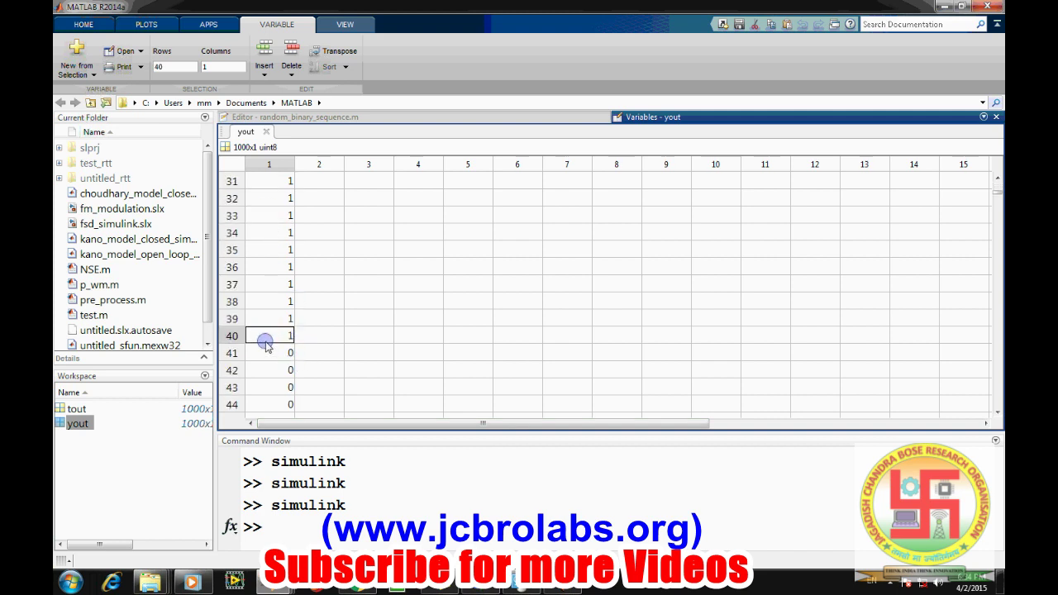
pyautogui.moveTo(265, 335); pyautogui.dragTo(281, 362)
pyautogui.scroll(-3, 281, 258)
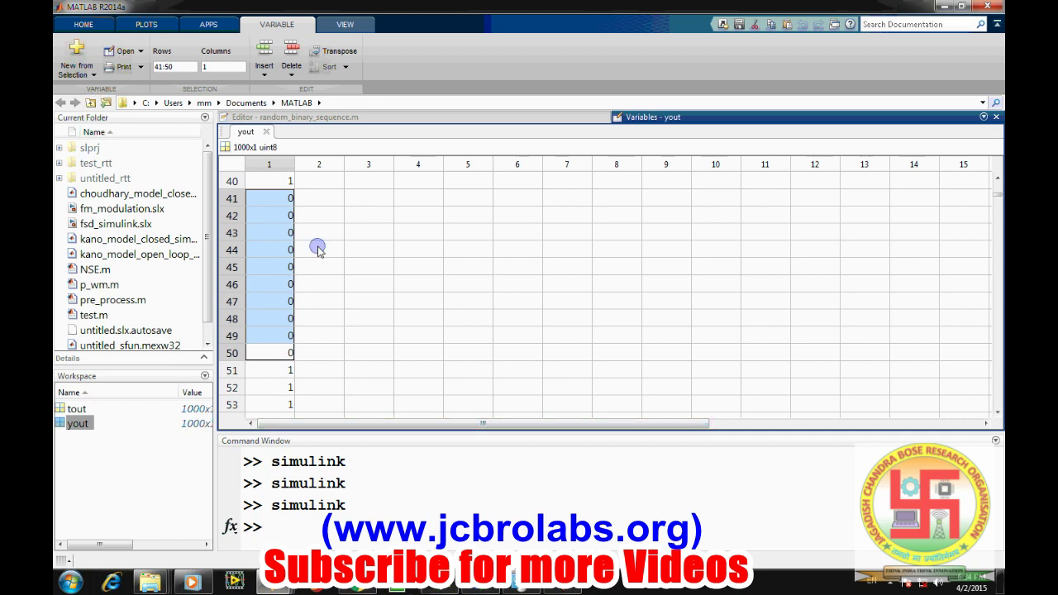
# Step: Change the Random Number block's Sample time from 0.1 to 1 and apply it
pyautogui.moveTo(272, 583)
pyautogui.click(404, 517)
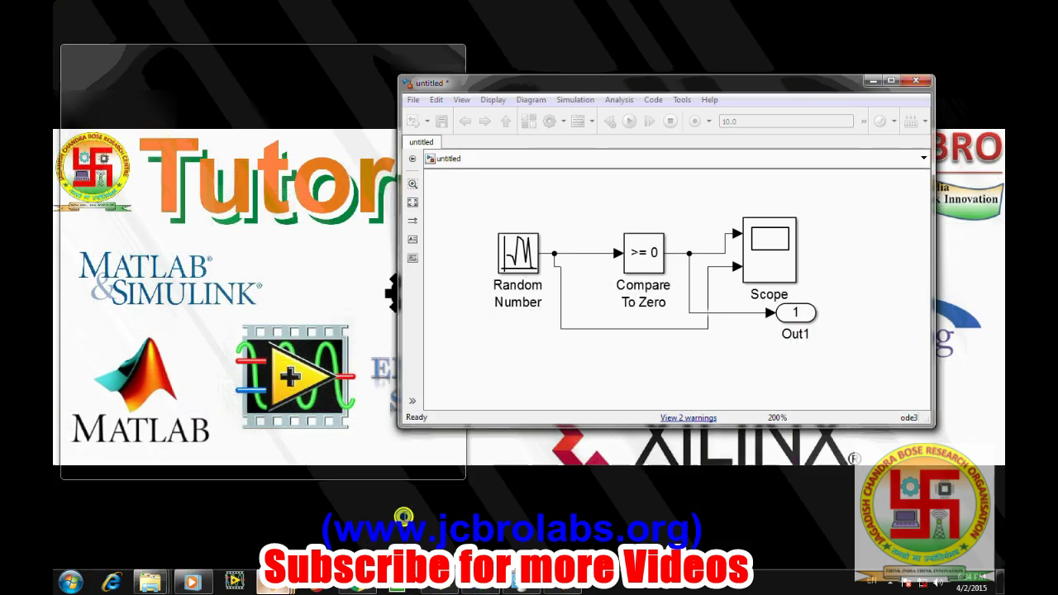
pyautogui.doubleClick(518, 252)
pyautogui.click(588, 332)
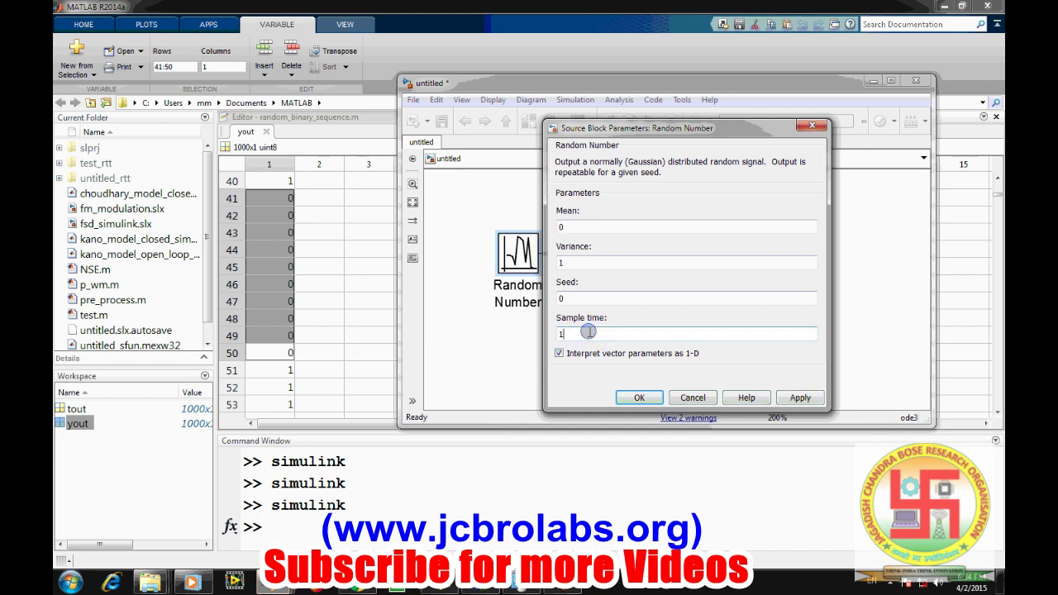
pyautogui.click(798, 396)
pyautogui.click(628, 398)
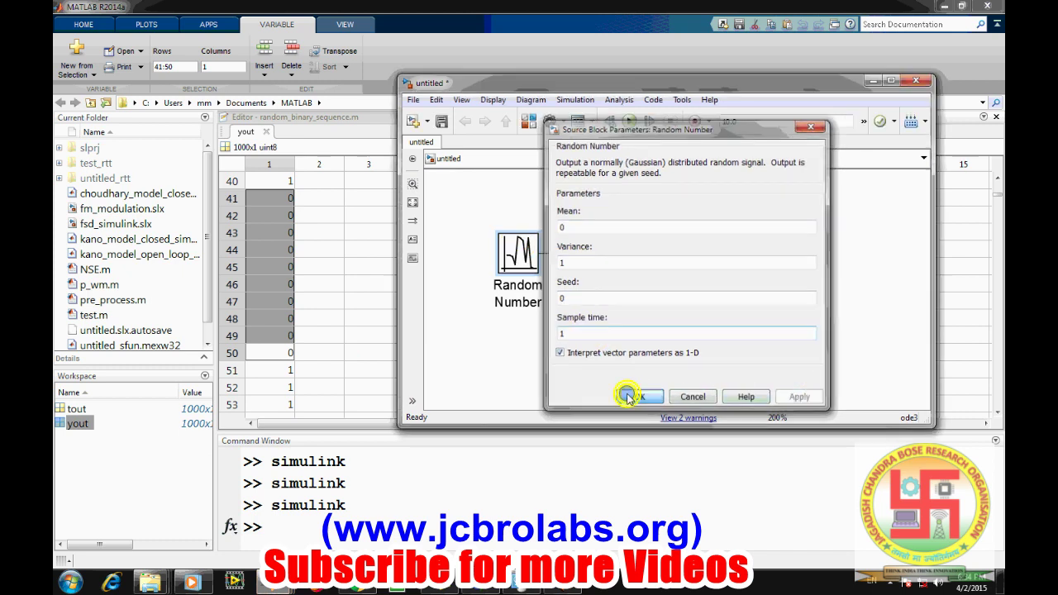
pyautogui.click(472, 351)
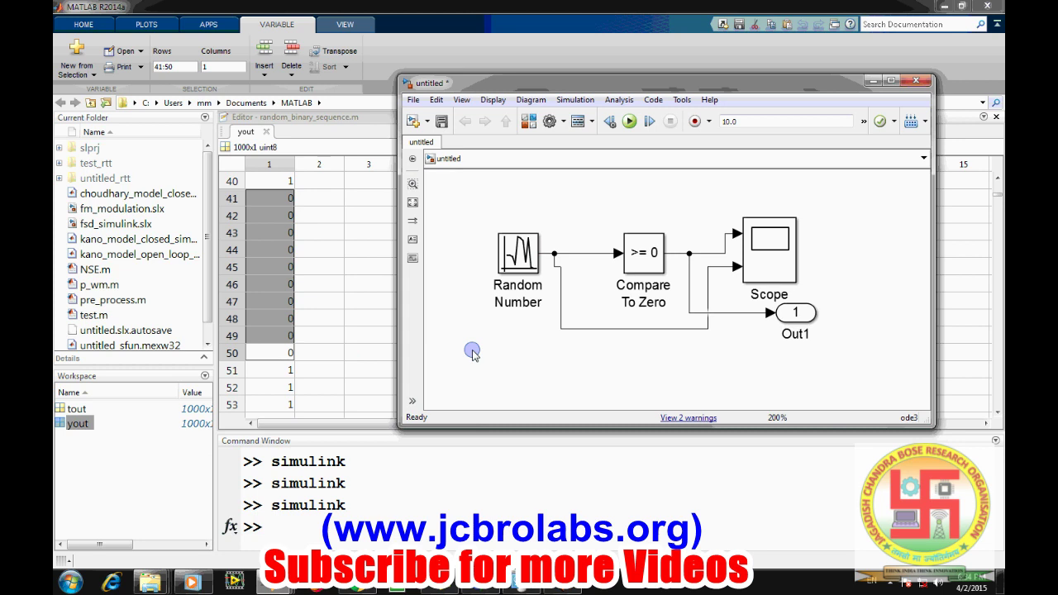
# Step: Rerun the model, check the Scope's one-second steps, then return to the model window
pyautogui.click(629, 121)
pyautogui.doubleClick(770, 245)
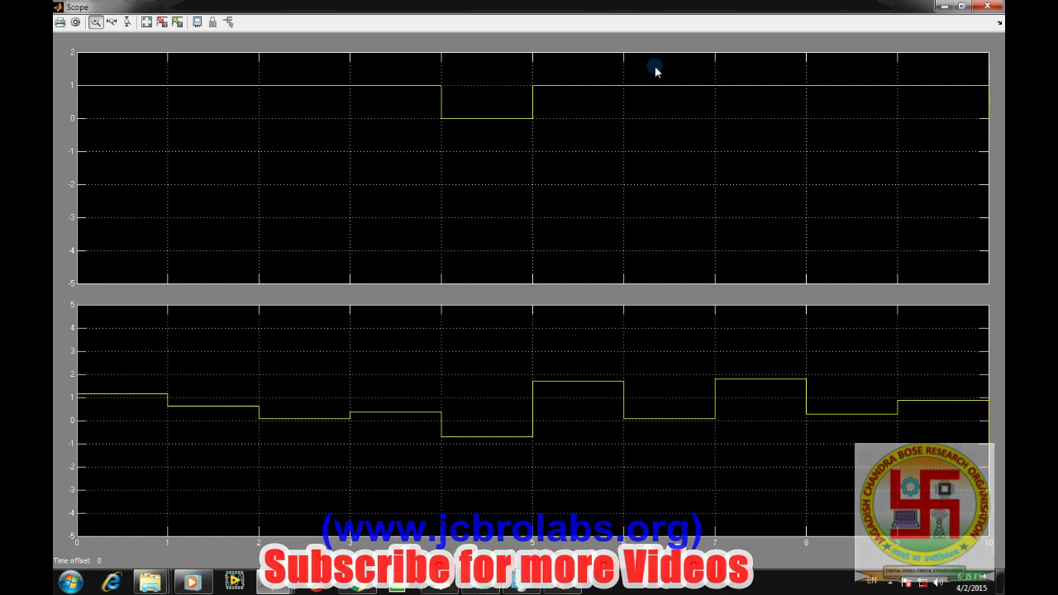
pyautogui.moveTo(275, 584)
pyautogui.click(405, 508)
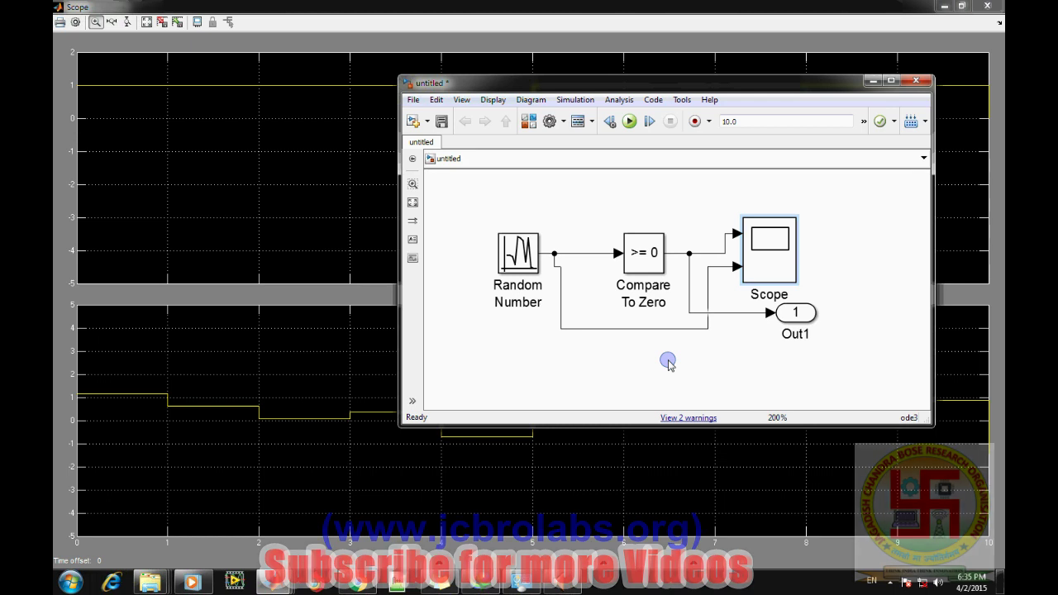
pyautogui.doubleClick(507, 249)
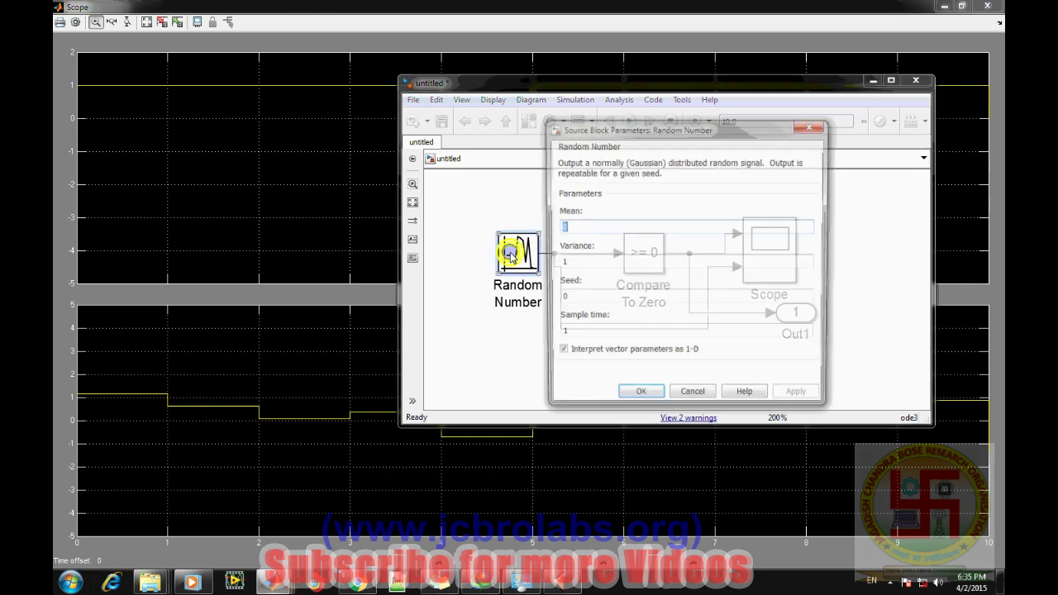
pyautogui.click(639, 398)
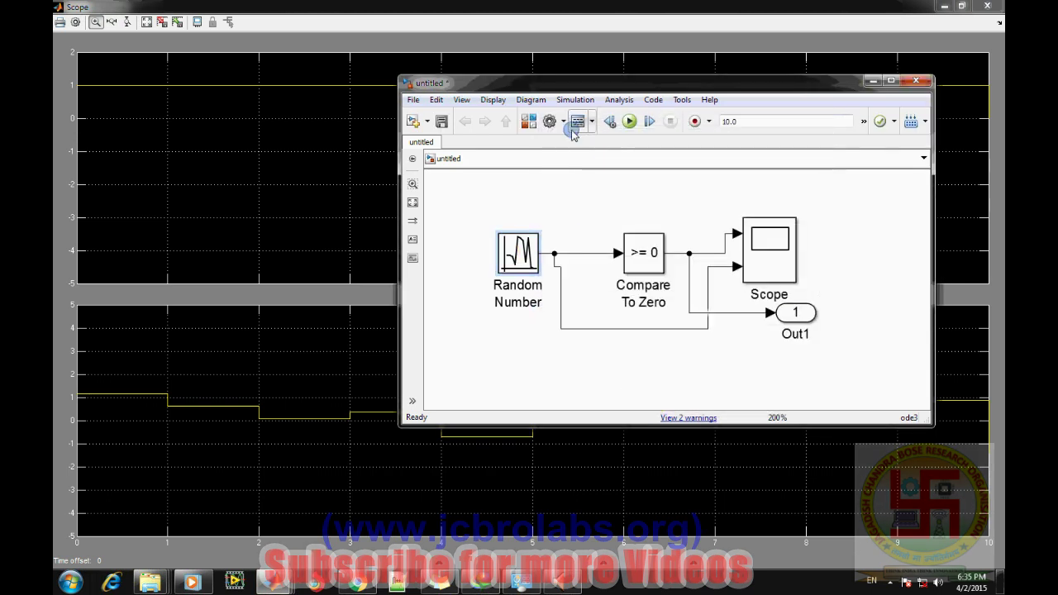
pyautogui.click(552, 120)
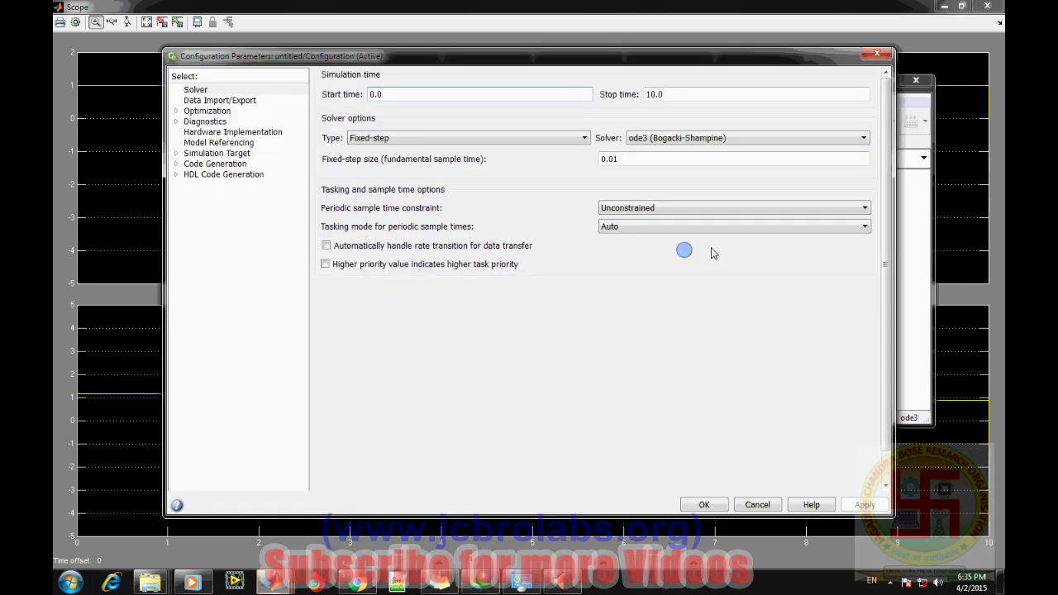
pyautogui.click(702, 504)
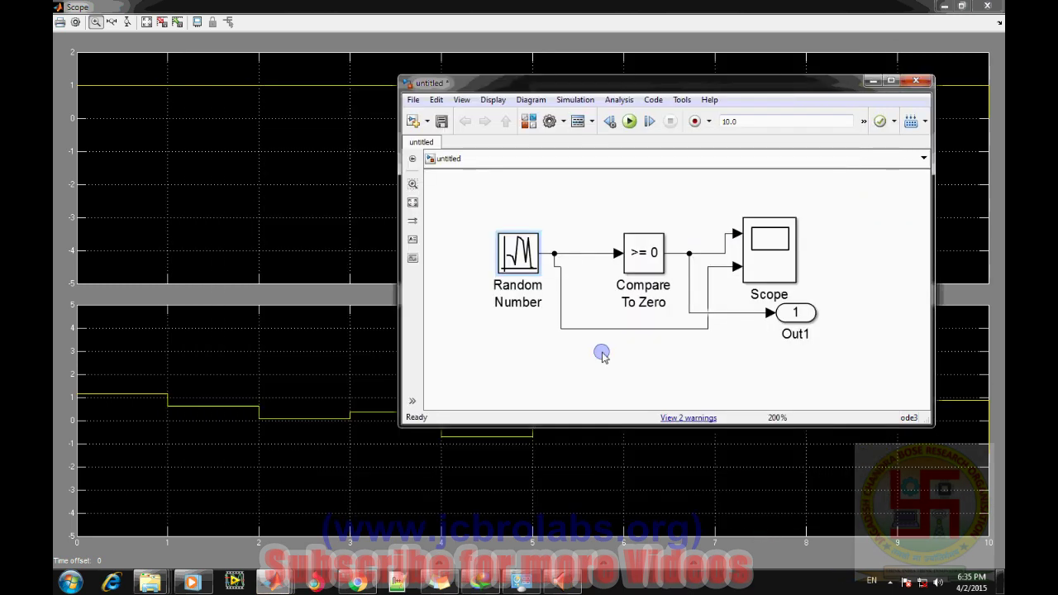
pyautogui.click(546, 362)
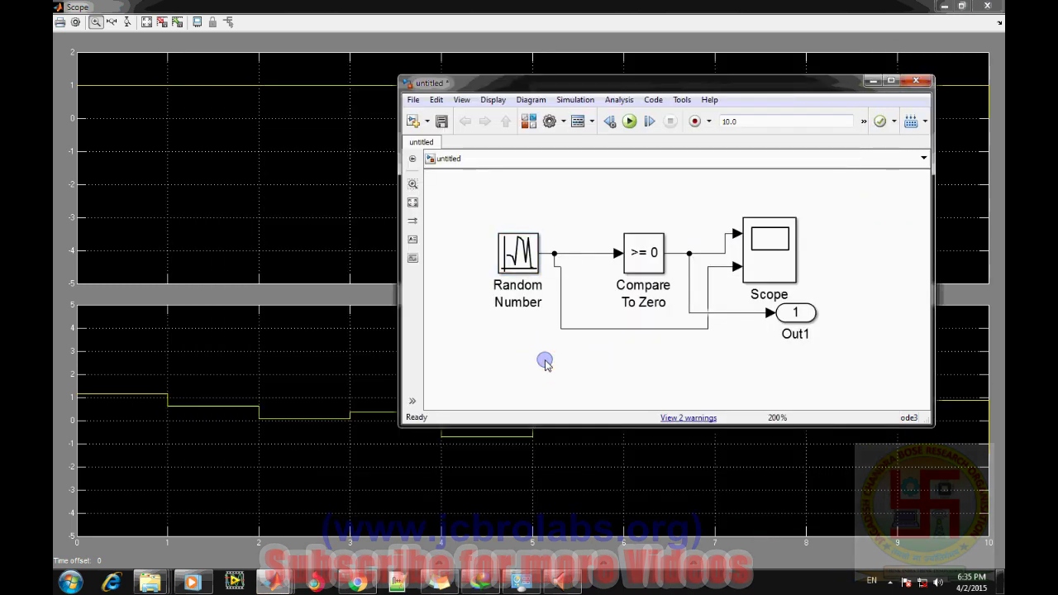